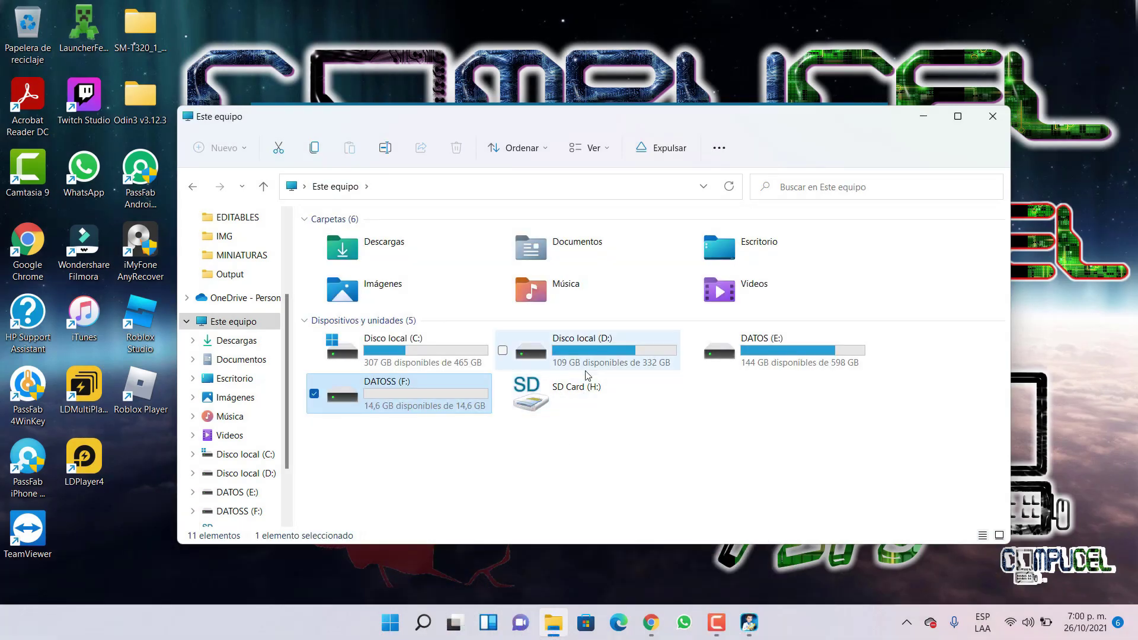
# Step: Try to open the SD Card (H:) drive and decline formatting it
pyautogui.doubleClick(580, 392)
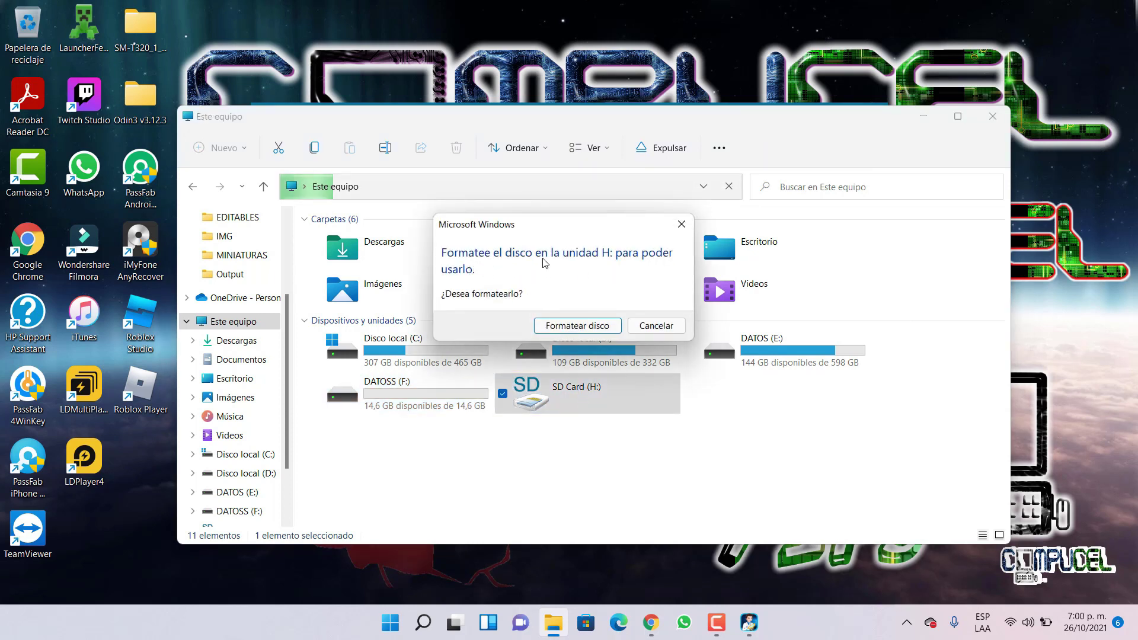
pyautogui.click(681, 229)
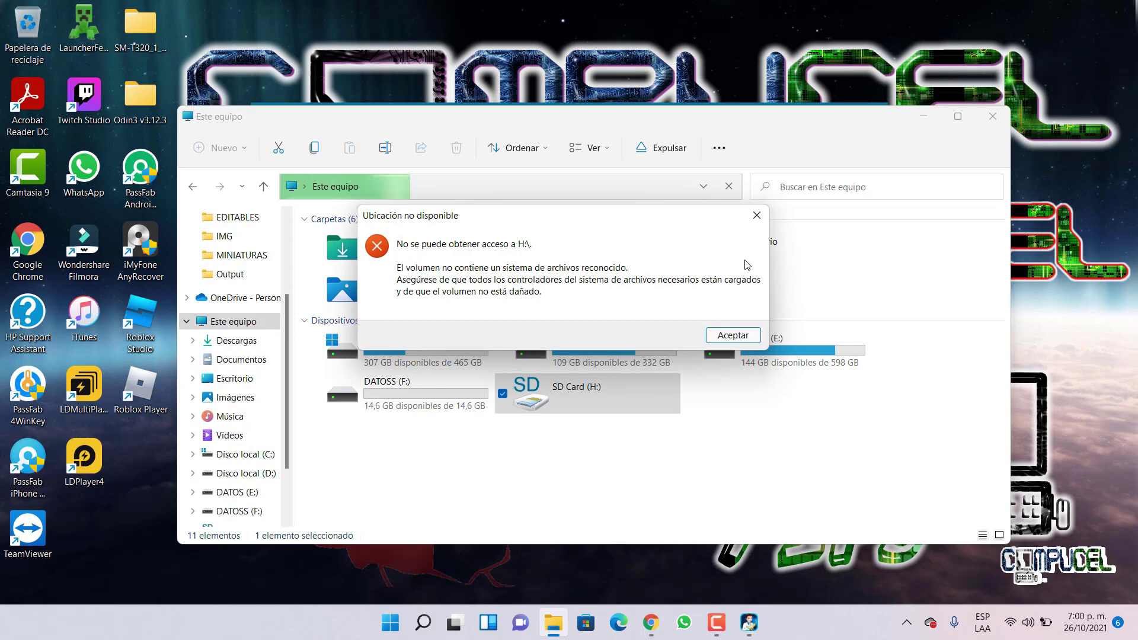
pyautogui.click(756, 216)
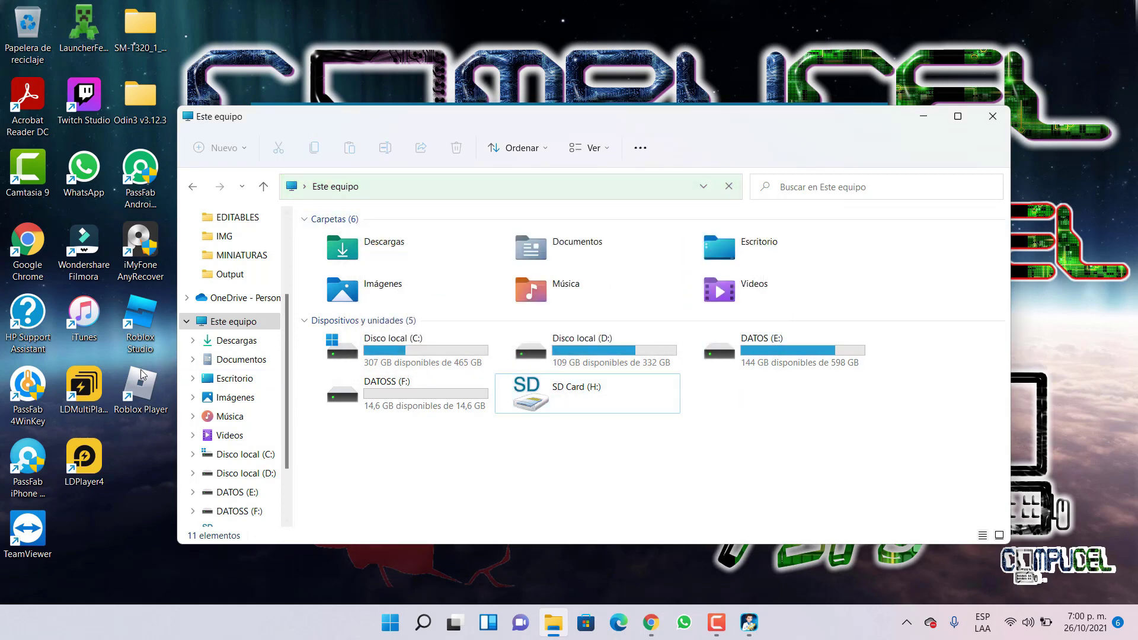
# Step: Check the file system of volume H: in the computer's Disk Management, and close the management and file windows
pyautogui.rightClick(240, 324)
pyautogui.click(321, 511)
pyautogui.click(376, 332)
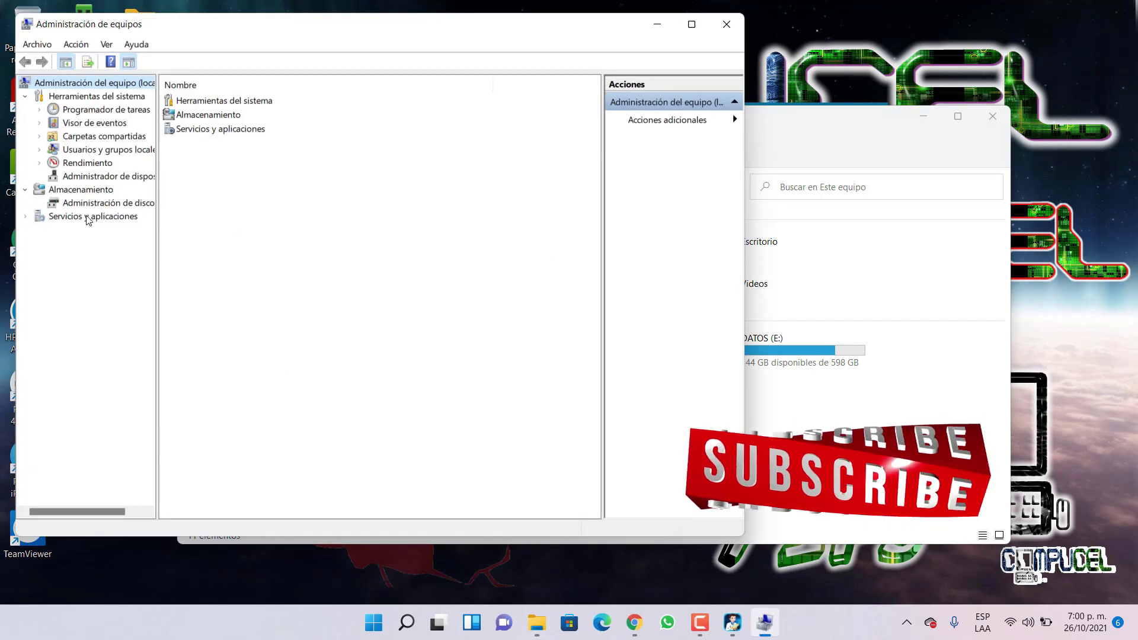
pyautogui.click(102, 203)
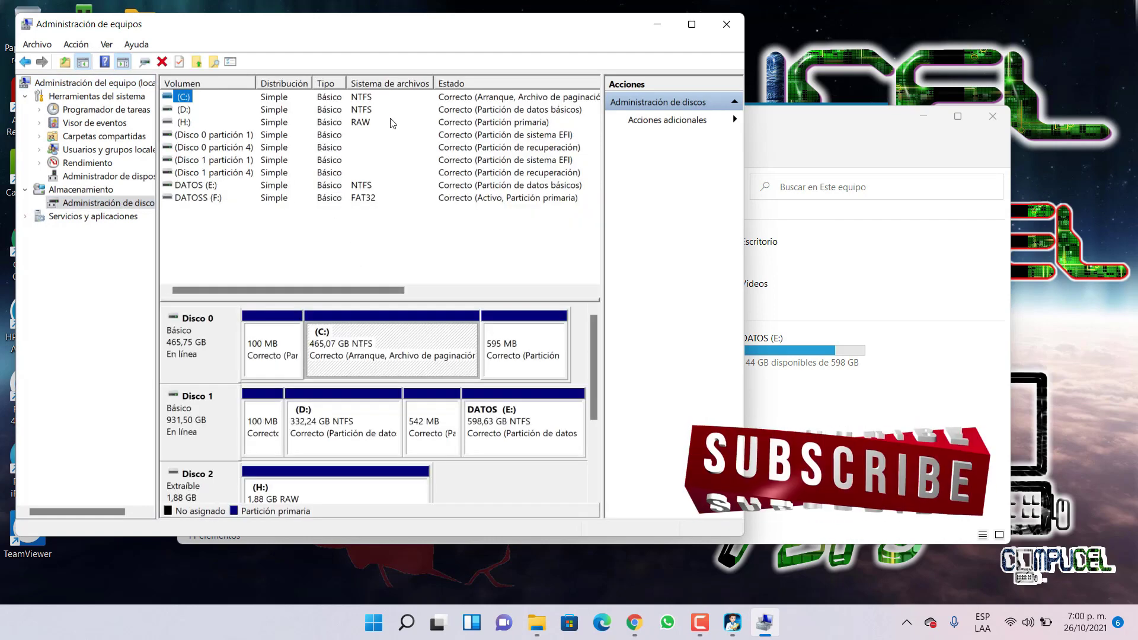
pyautogui.click(183, 121)
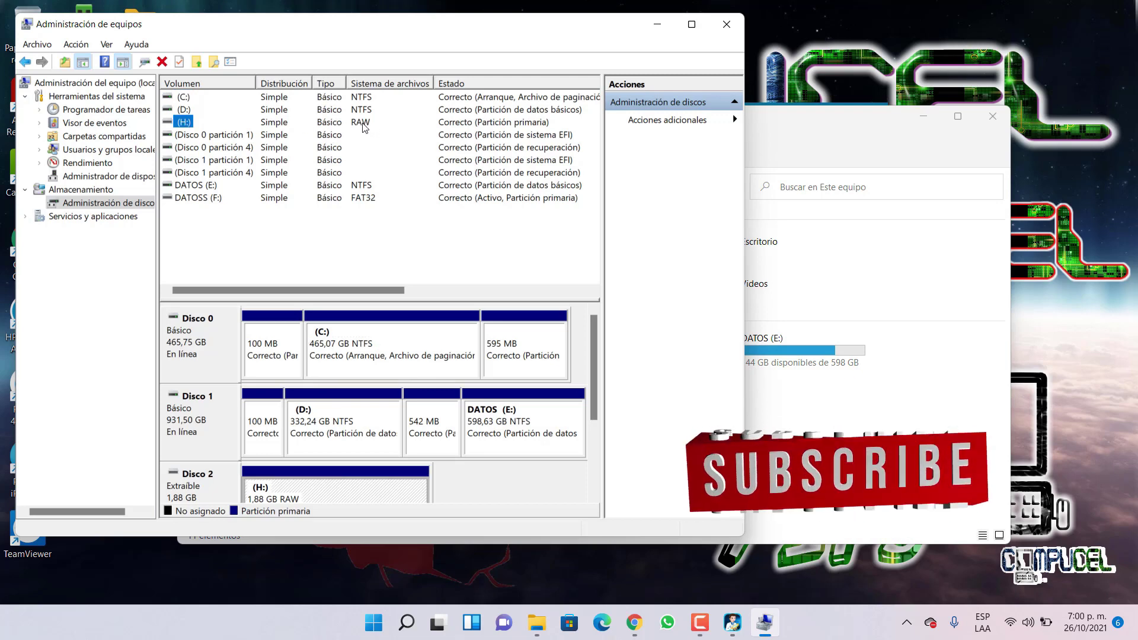
pyautogui.click(727, 25)
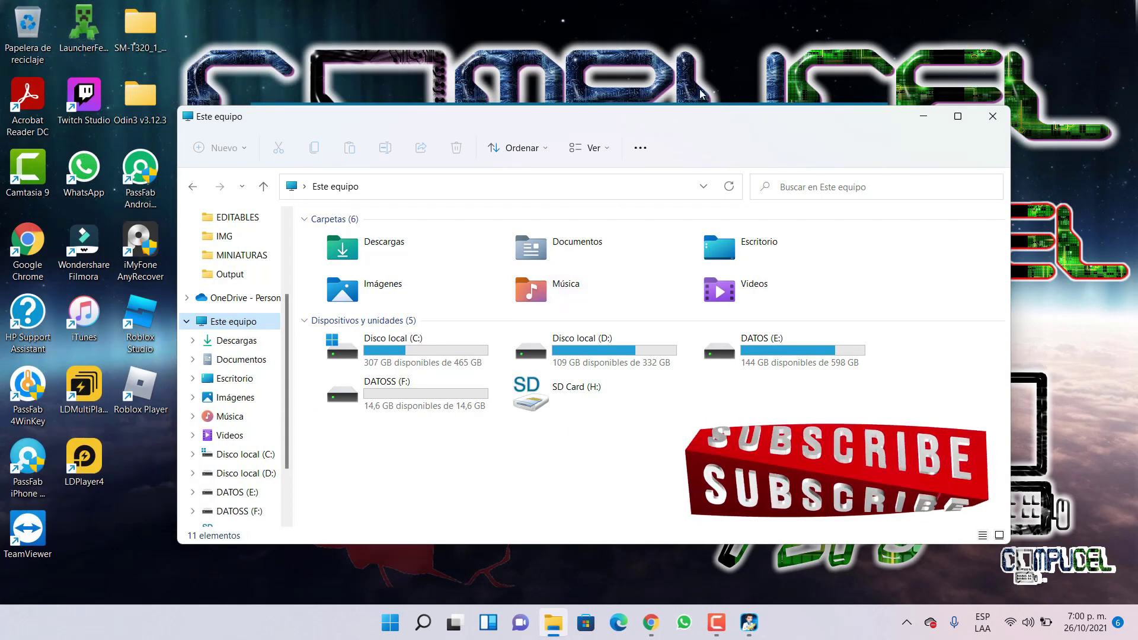
pyautogui.click(994, 116)
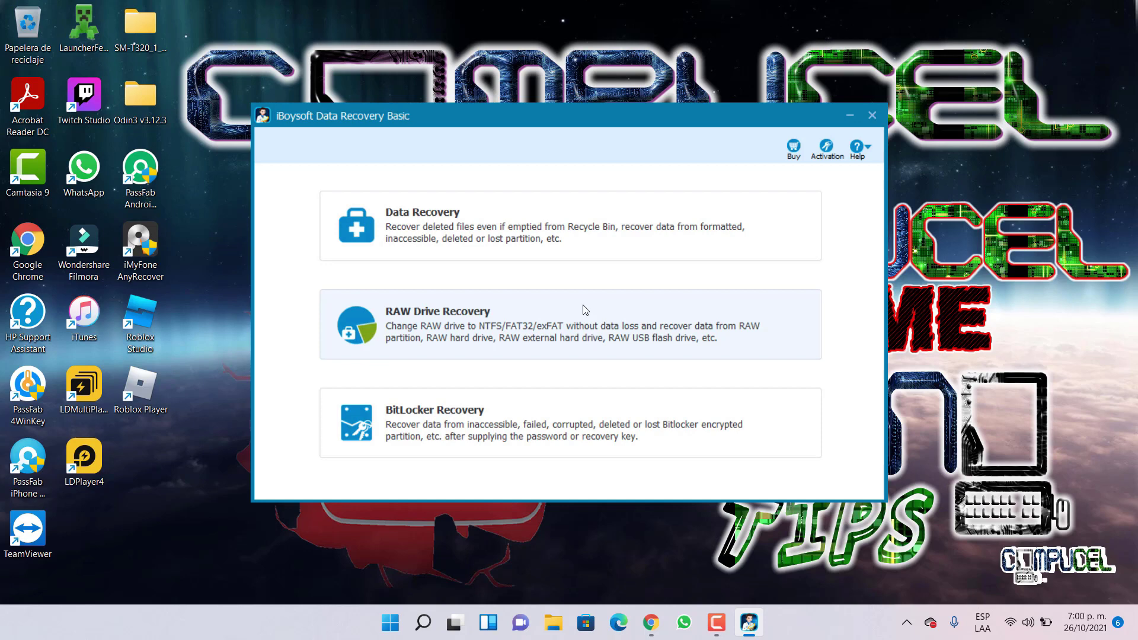
# Step: Run RAW Drive Recovery on the 1.88 GB H: drive and proceed to recovering its data
pyautogui.click(562, 330)
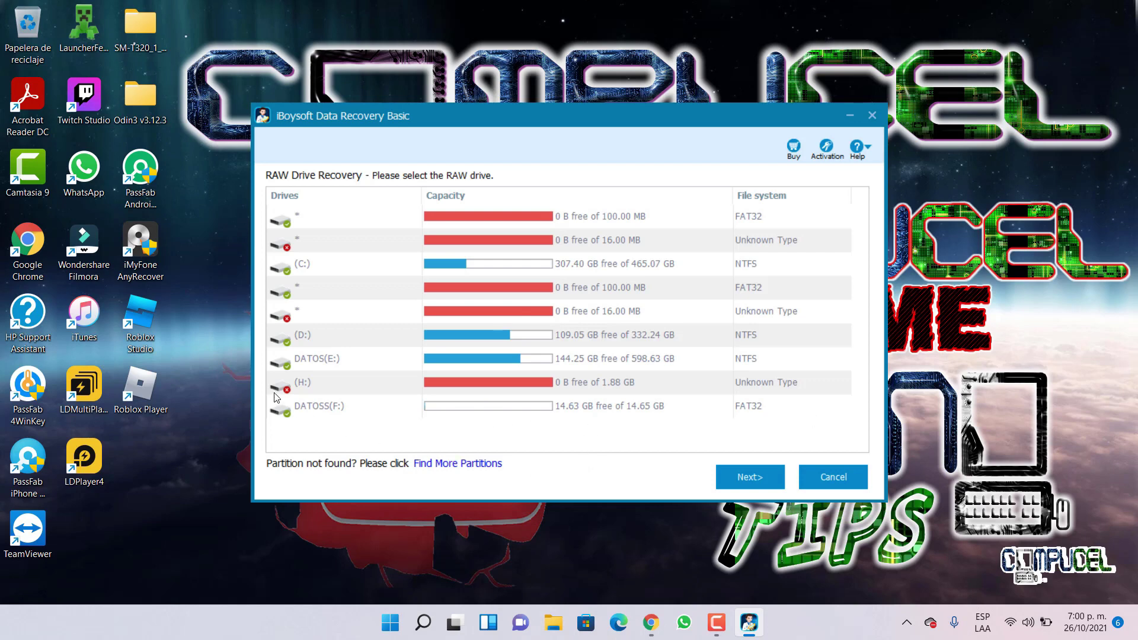
pyautogui.click(471, 381)
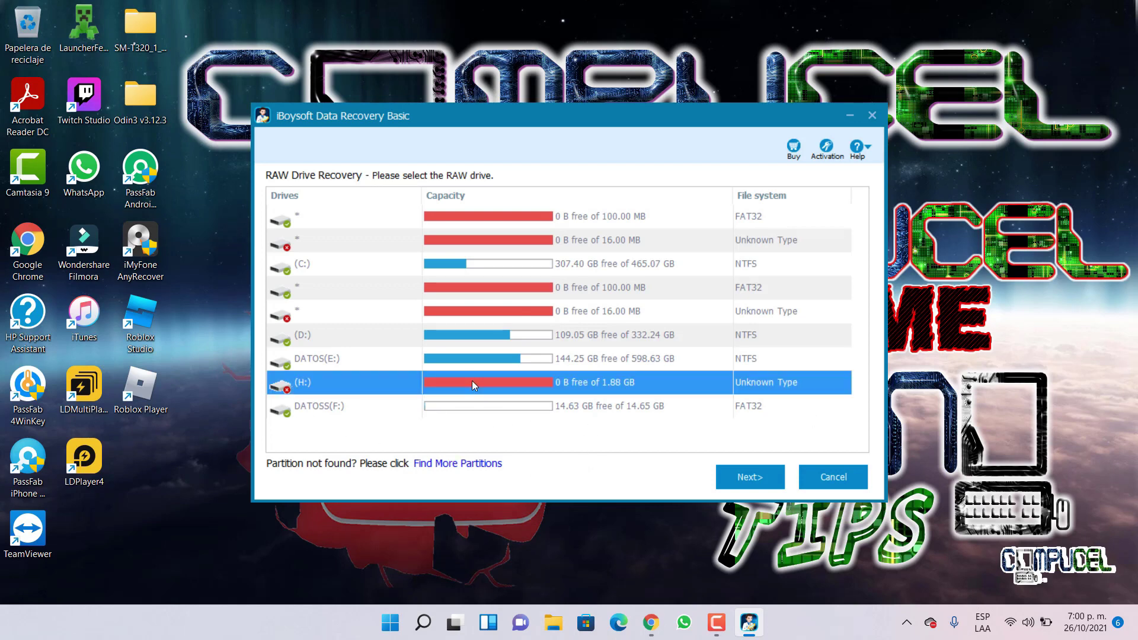
pyautogui.click(750, 478)
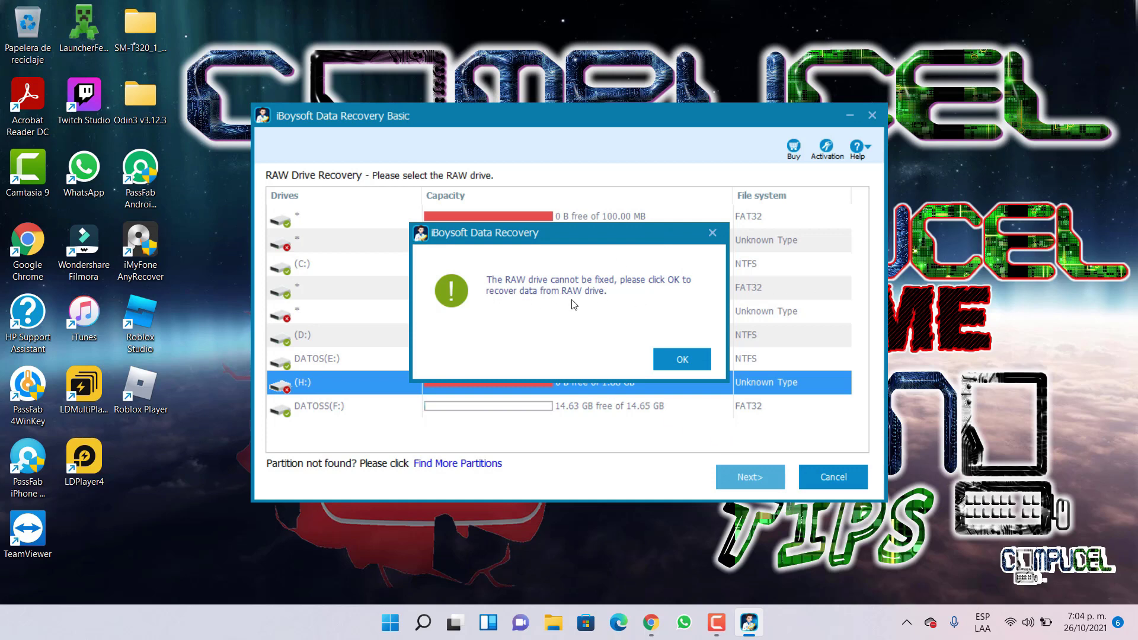
pyautogui.click(689, 361)
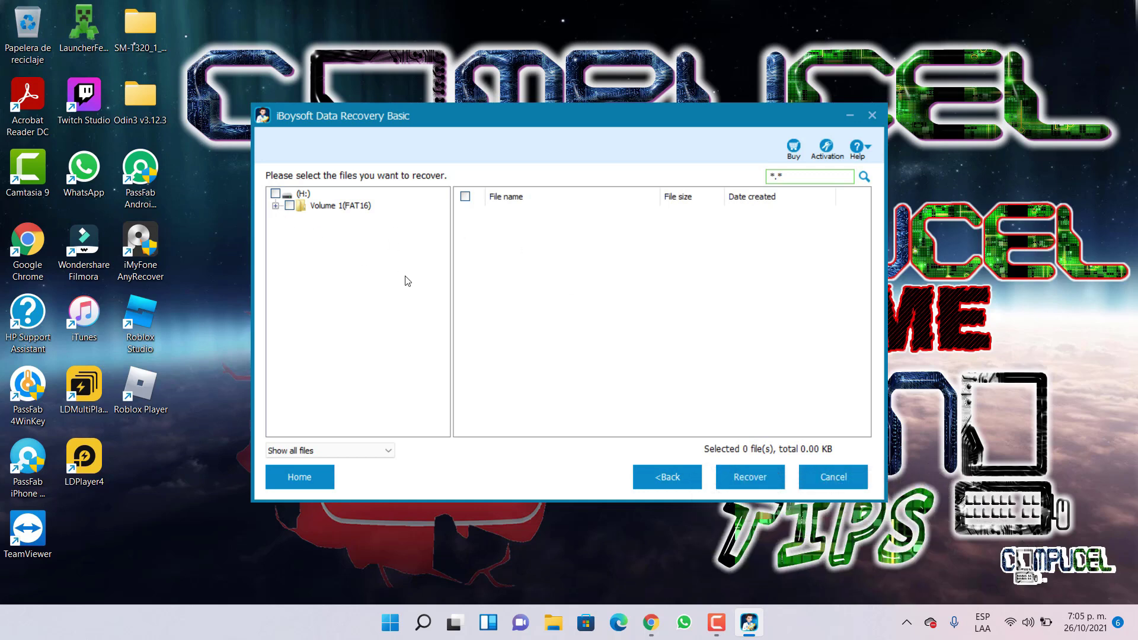
# Step: Expand Volume 1(FAT16) and examine the Raw Files folder and the files in Dir0004 under Lost Folders
pyautogui.click(276, 206)
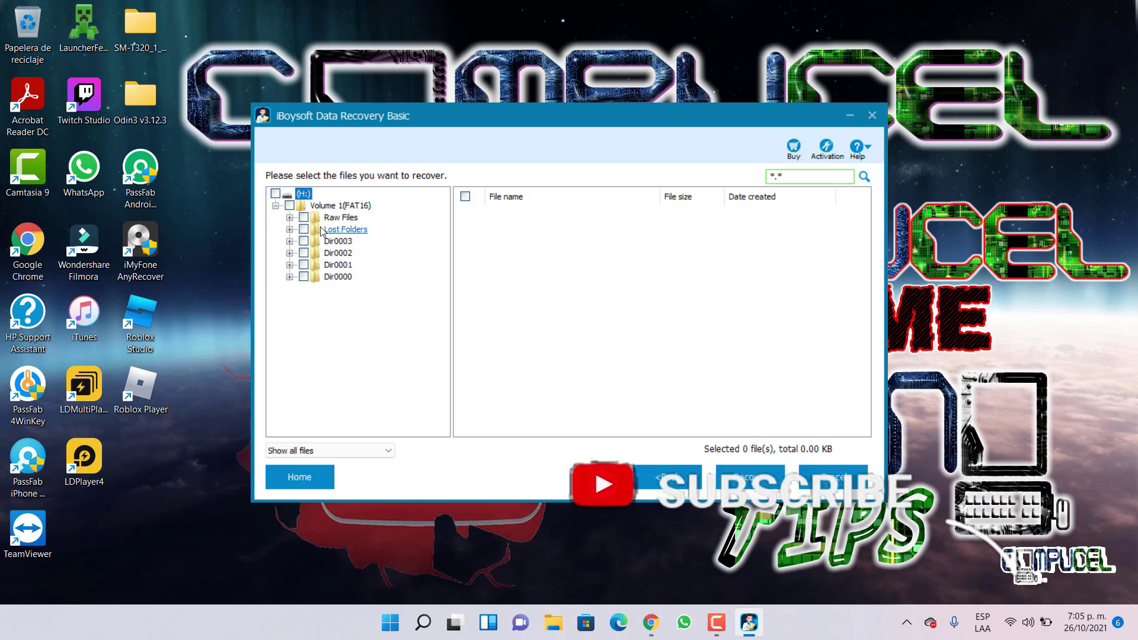
pyautogui.click(342, 220)
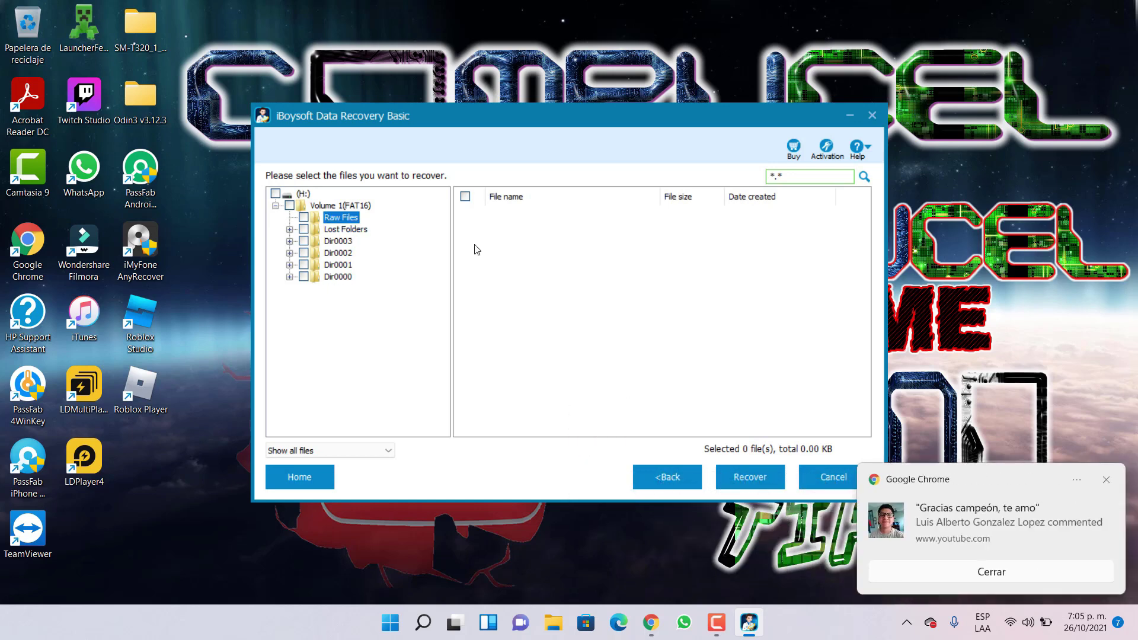
pyautogui.click(1106, 480)
pyautogui.click(345, 230)
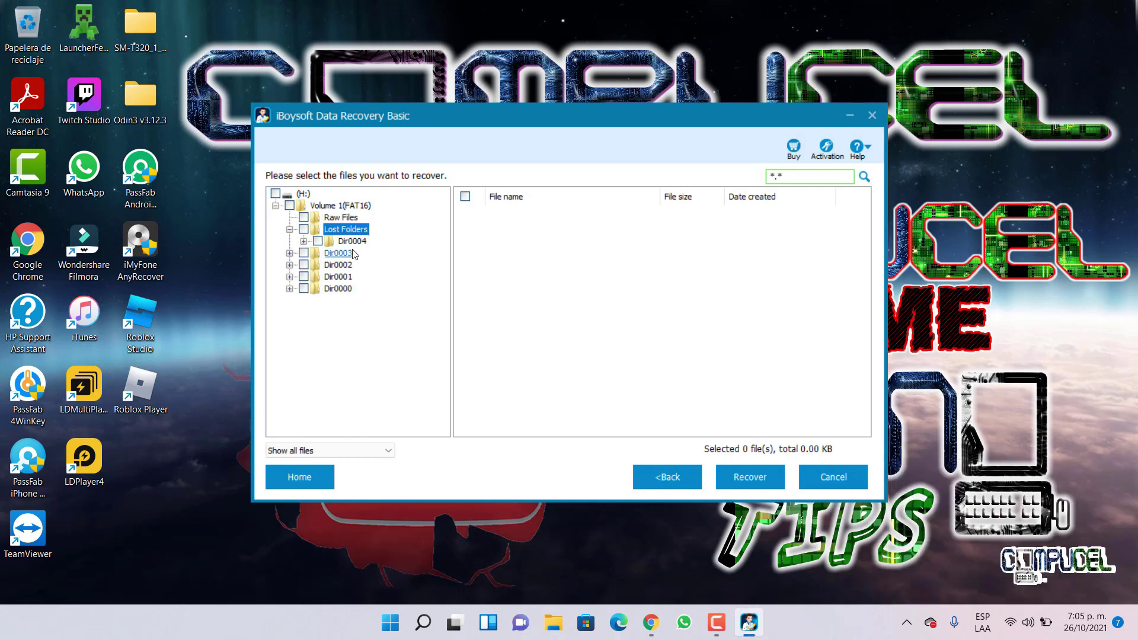
pyautogui.click(352, 241)
pyautogui.scroll(-2, 530, 289)
pyautogui.scroll(-12, 530, 289)
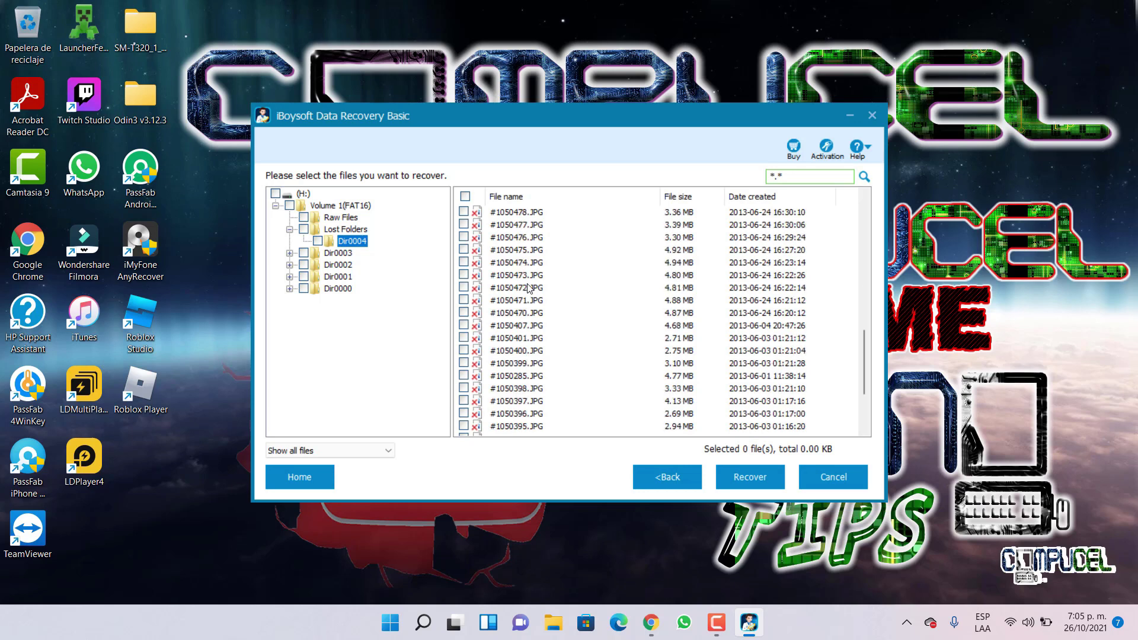
pyautogui.scroll(-1, 530, 291)
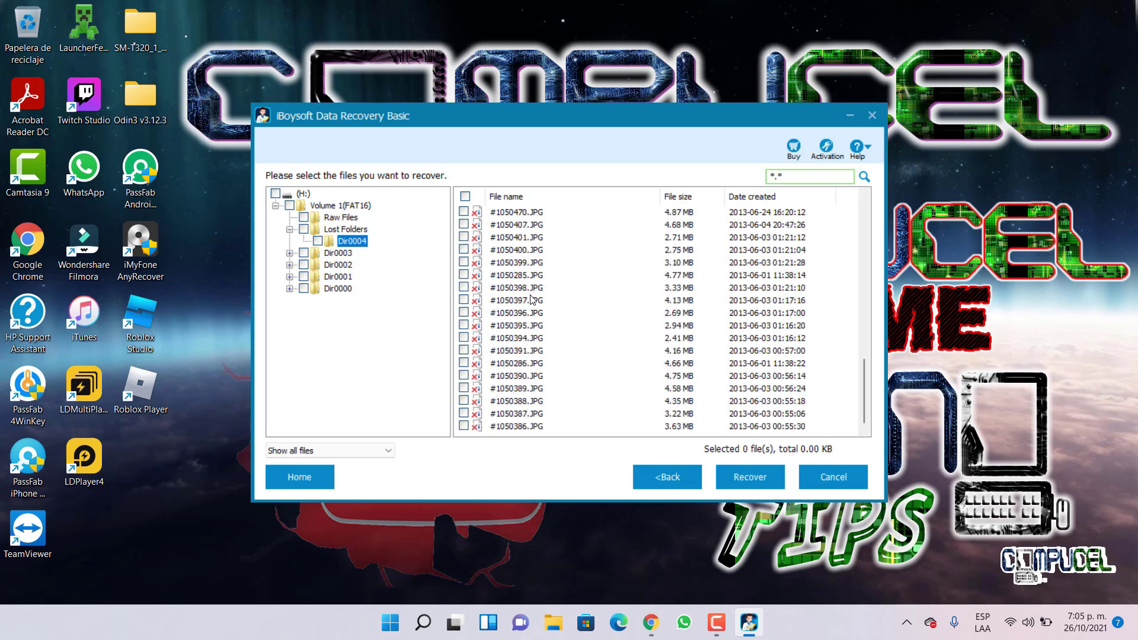
pyautogui.scroll(15, 532, 299)
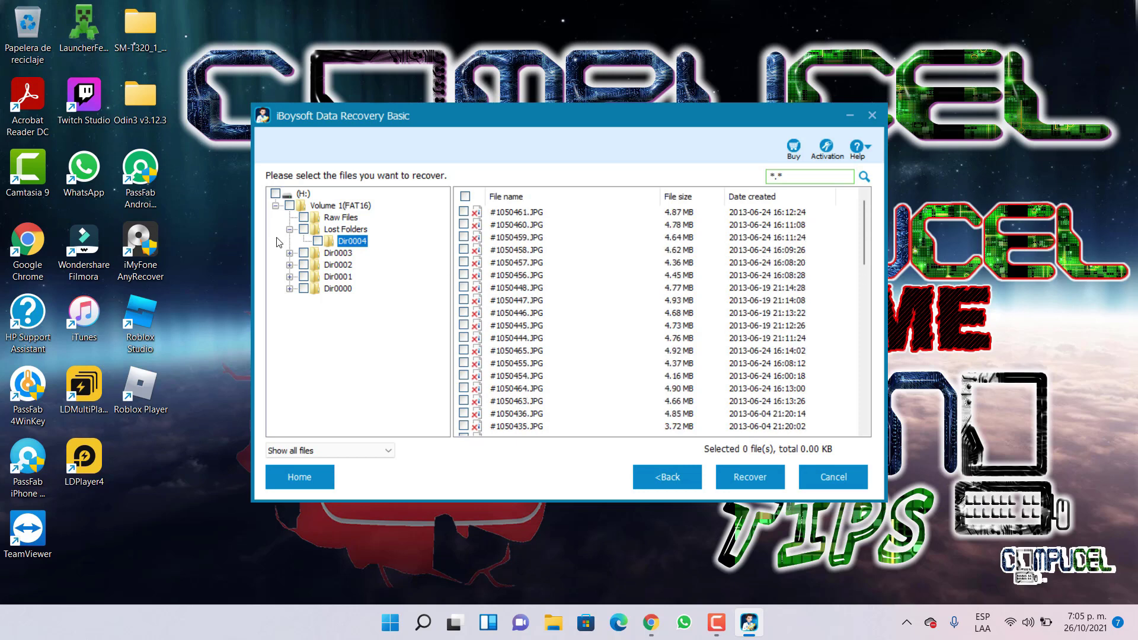
# Step: Review the contents of SDCardFormatterv5_WinEN in Dir0003, Dir0002 and Dir0000, and recheck Raw Files and Dir0004
pyautogui.doubleClick(336, 254)
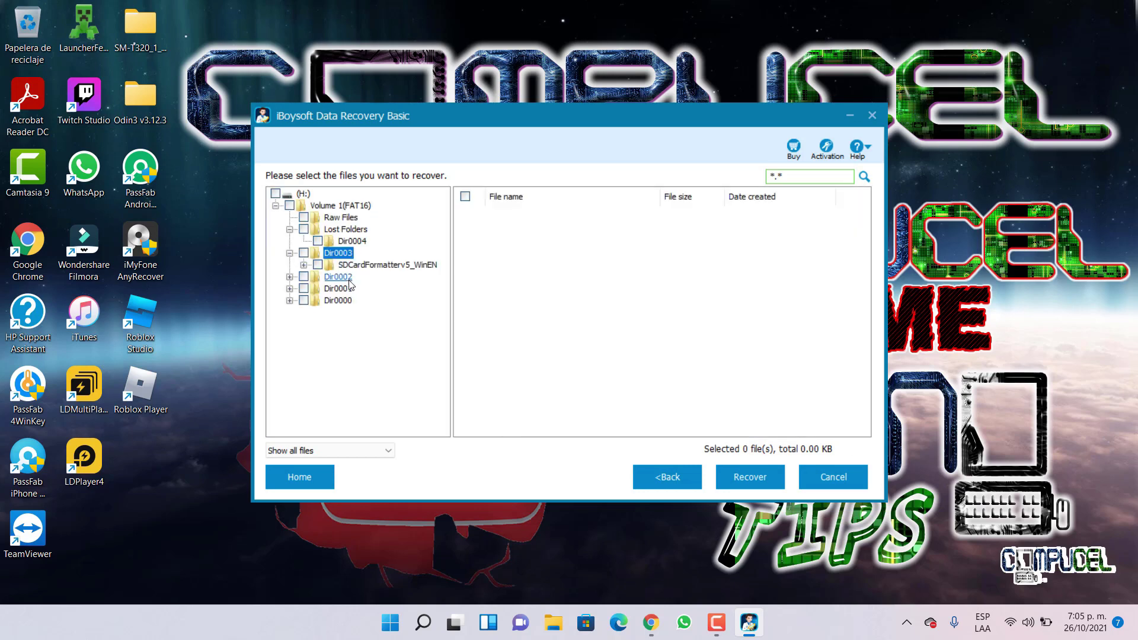
pyautogui.click(391, 266)
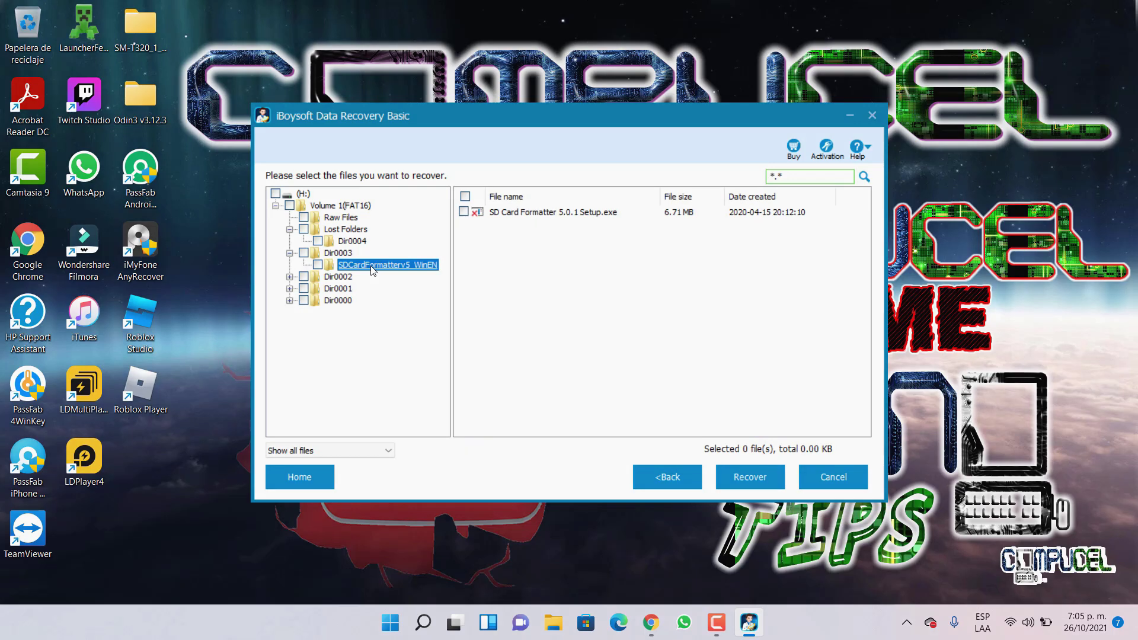
pyautogui.doubleClick(338, 277)
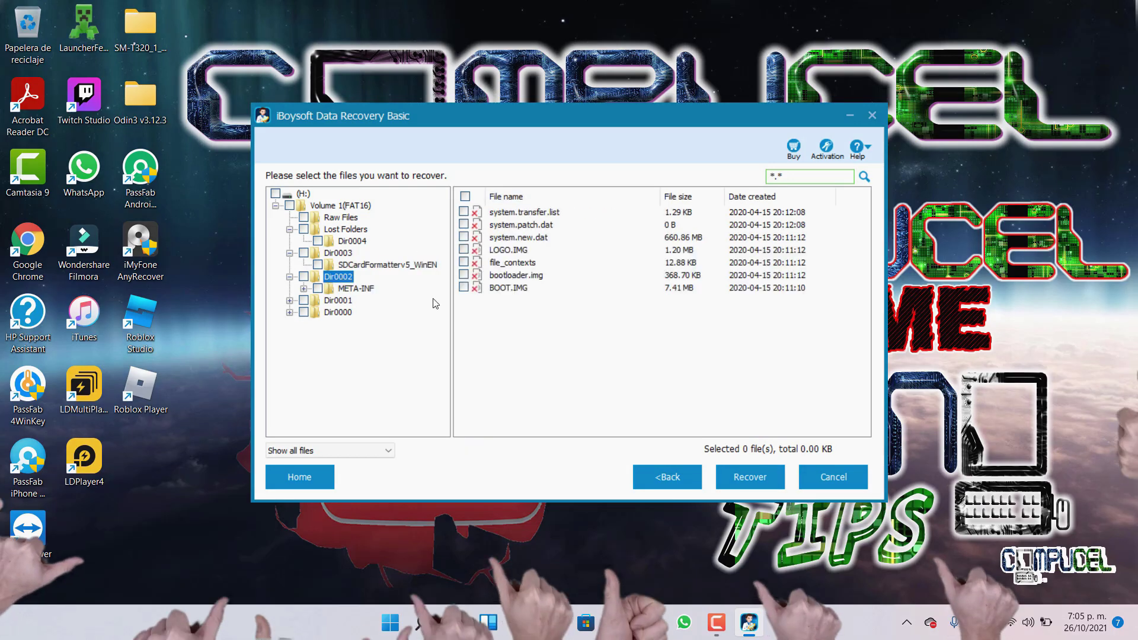
pyautogui.click(338, 312)
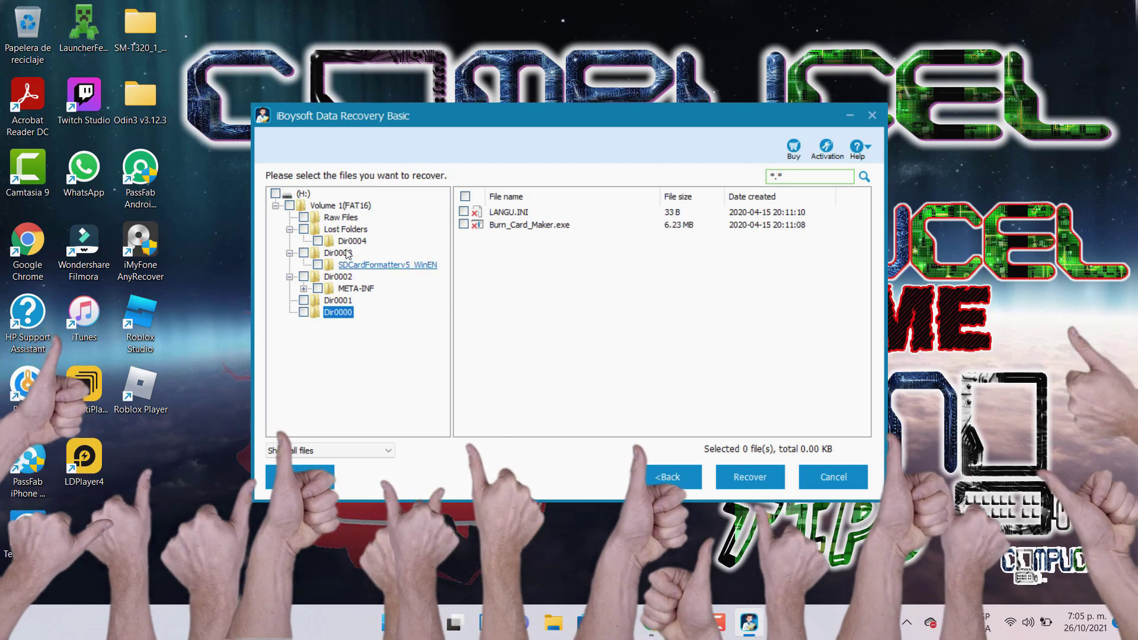
pyautogui.click(340, 217)
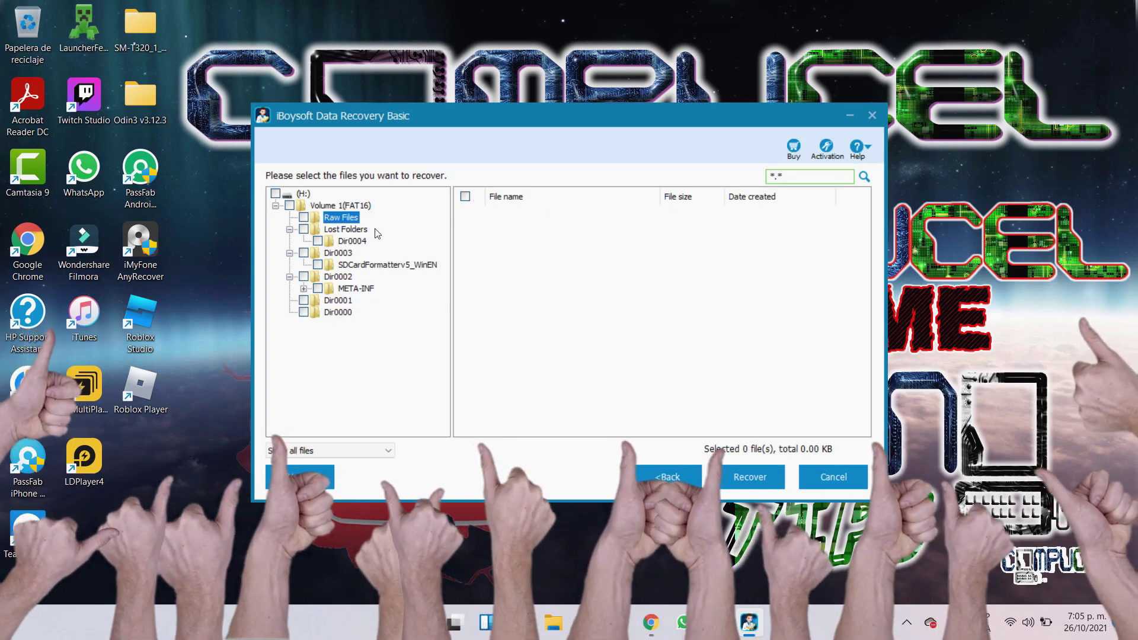
pyautogui.click(354, 231)
pyautogui.click(353, 241)
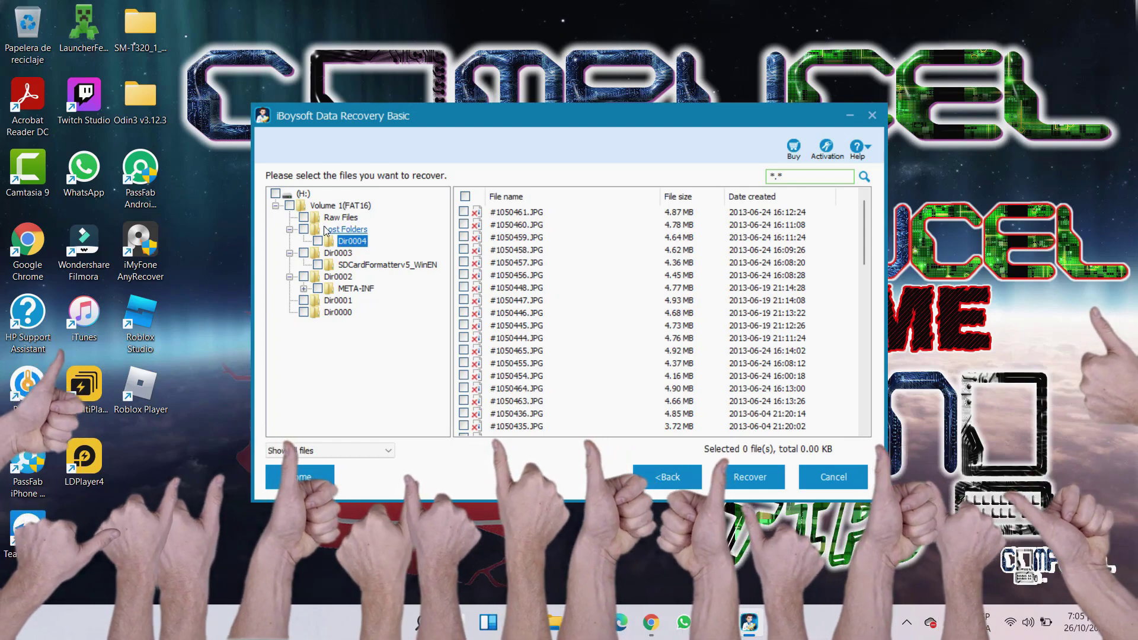
# Step: Mark all of Volume 1(FAT16) for recovery and choose Escritorio as the save location
pyautogui.click(290, 205)
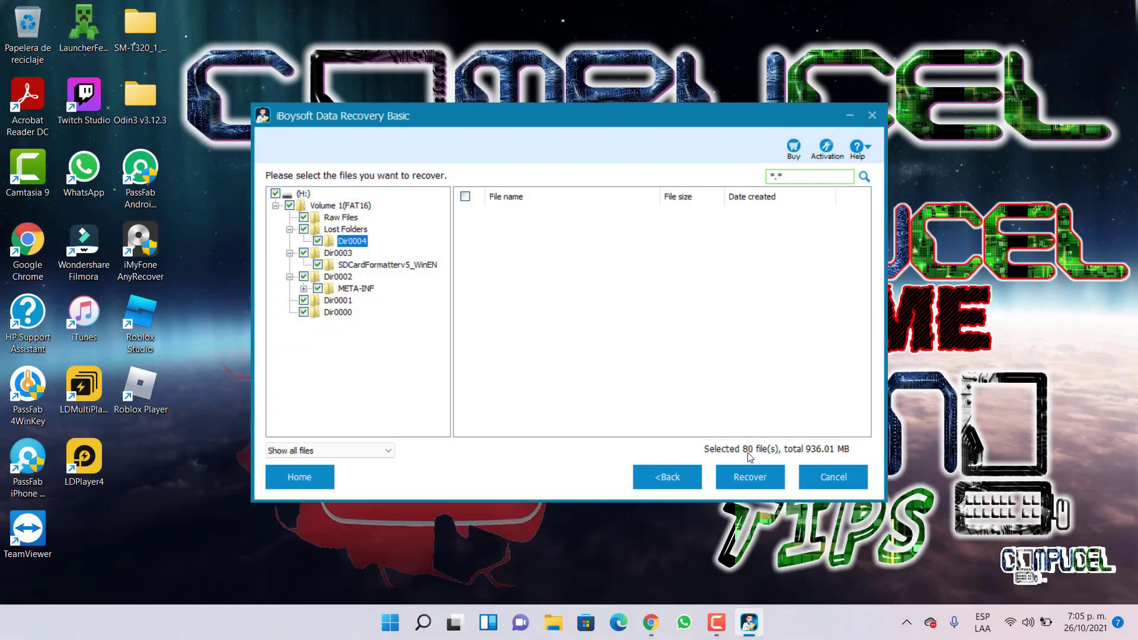
pyautogui.click(752, 477)
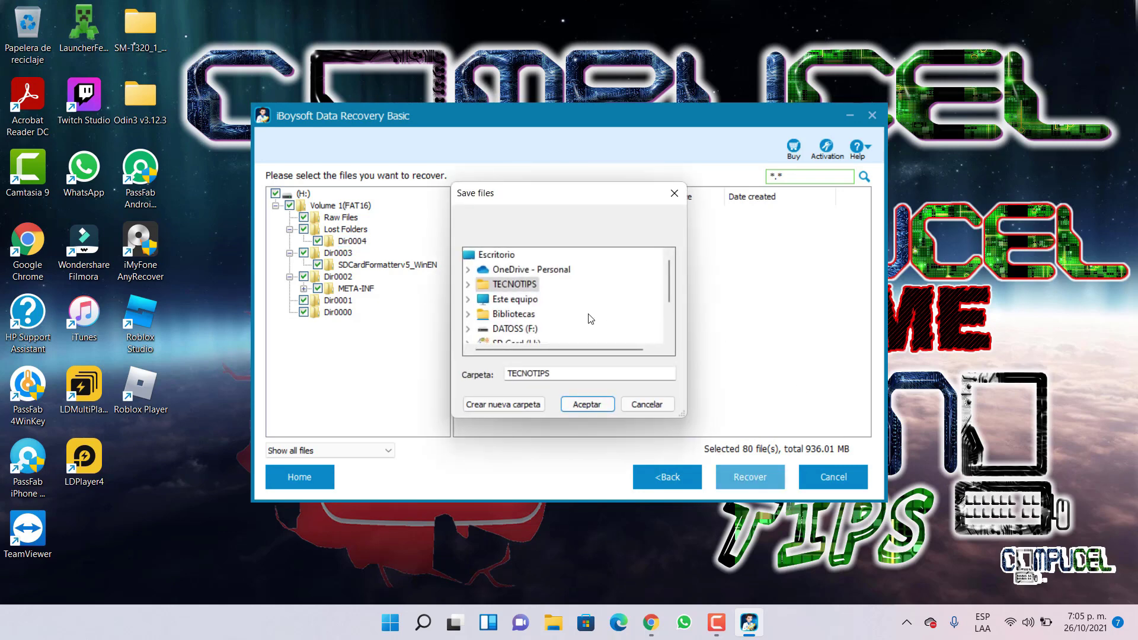
pyautogui.scroll(-1, 591, 318)
pyautogui.scroll(1, 591, 318)
pyautogui.scroll(-1, 591, 318)
pyautogui.scroll(1, 591, 319)
pyautogui.click(497, 255)
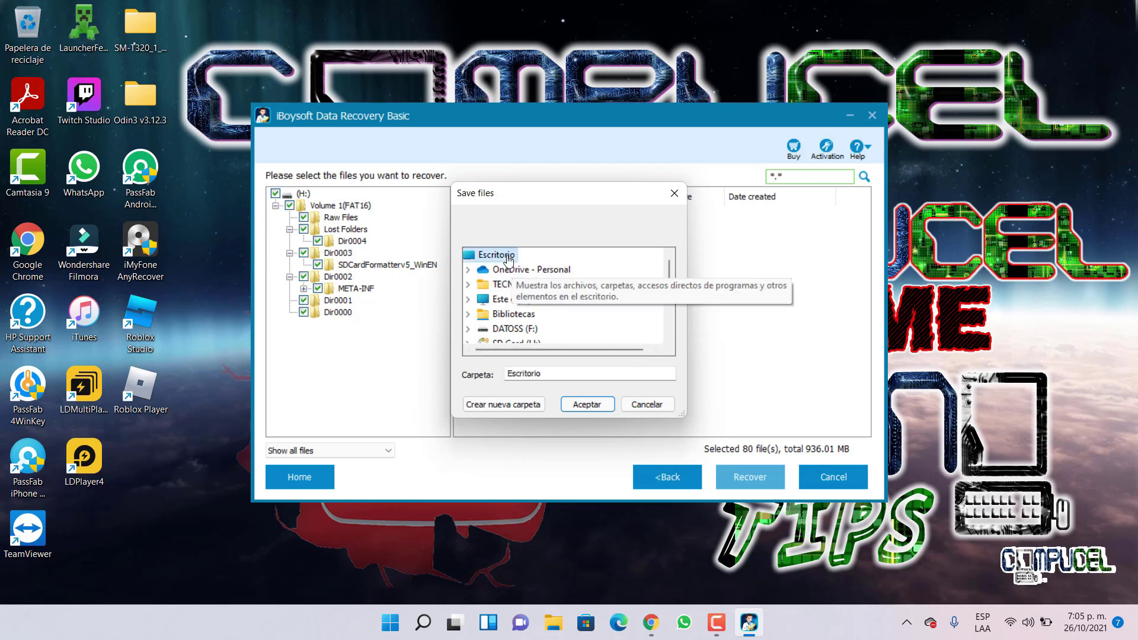
# Step: Create a new folder named recuperados on the desktop and recover the marked files into it
pyautogui.click(499, 406)
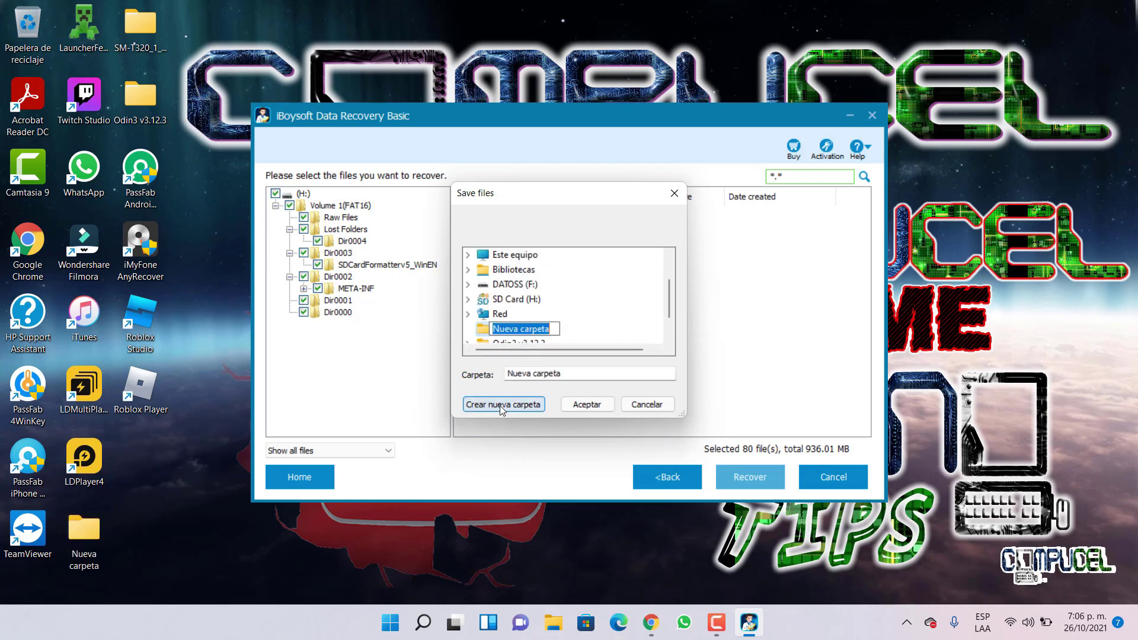
pyautogui.write('recup')
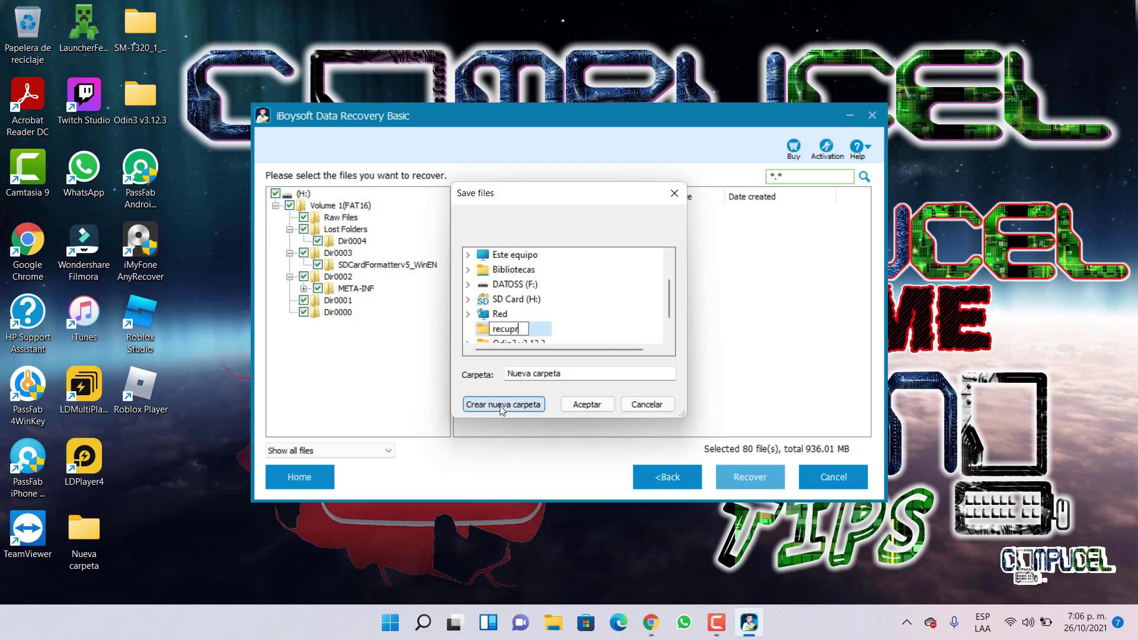
pyautogui.write('erados')
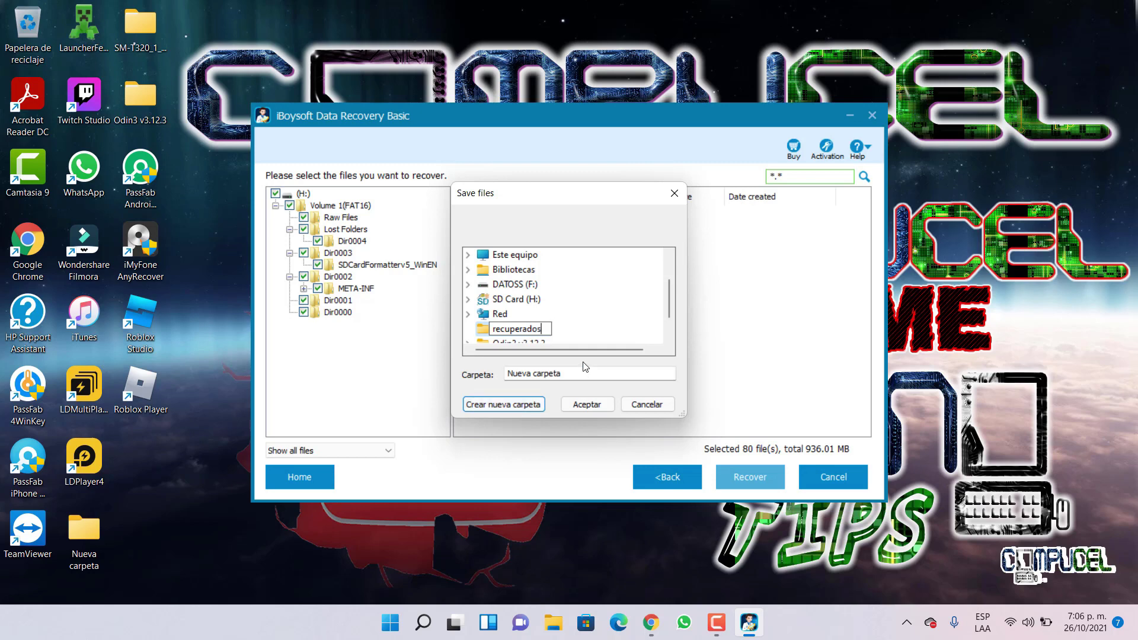
pyautogui.press('Return')
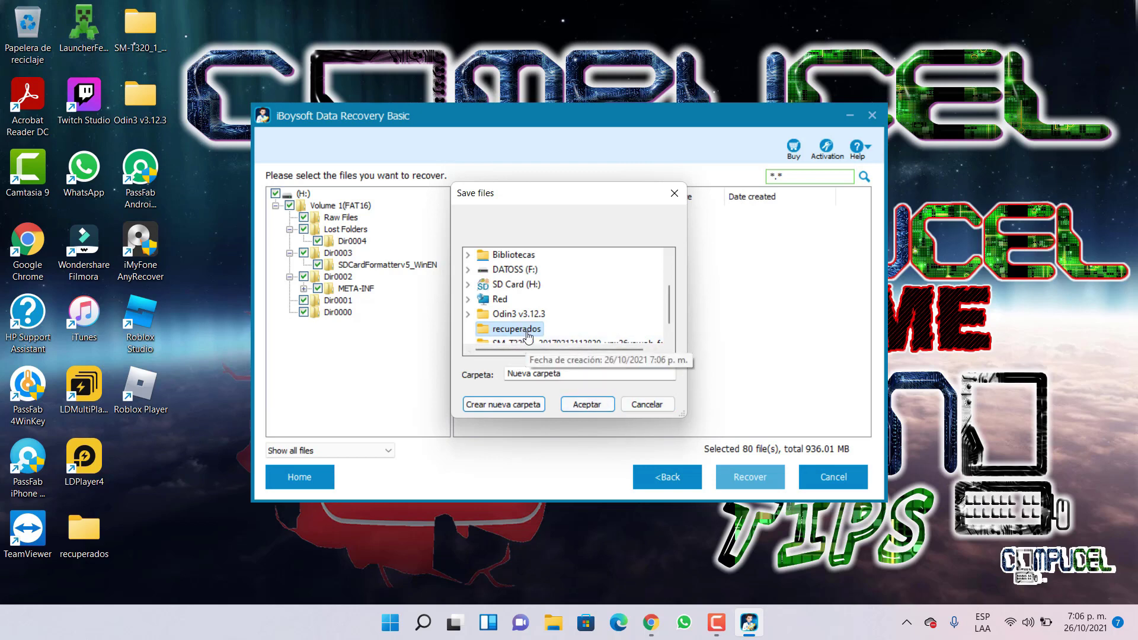
pyautogui.click(602, 410)
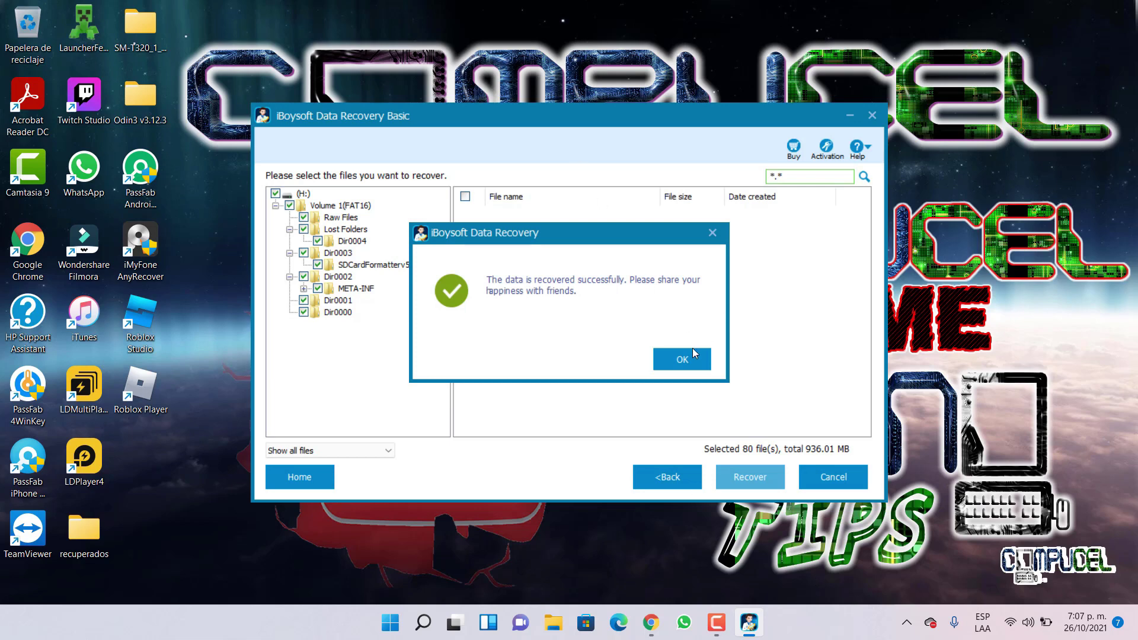
pyautogui.click(681, 362)
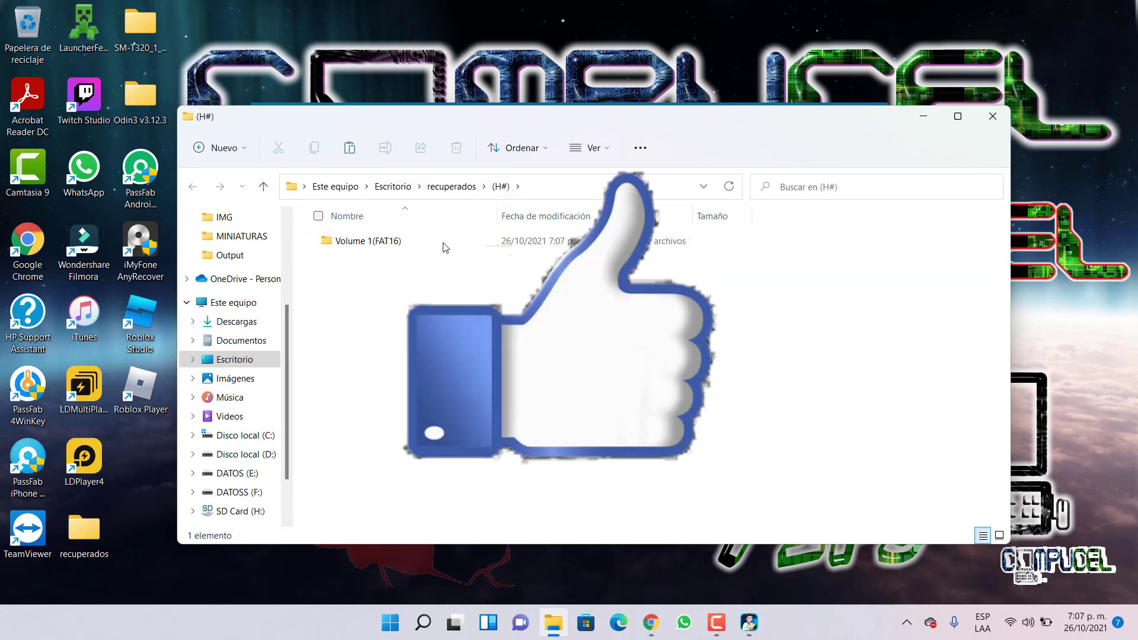
# Step: Review the recovered contents of Dir0000, Dir0001, Dir0002 and the SDCardFormatterv5_WinEN folder in Dir0003 under Volume 1(FAT16)
pyautogui.doubleClick(390, 242)
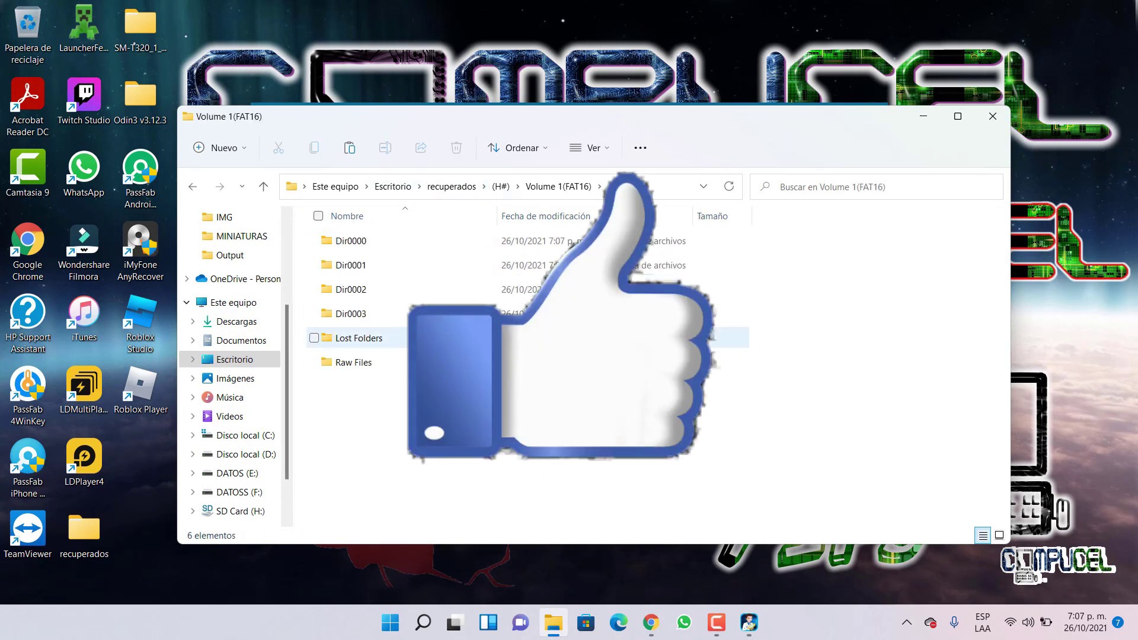
pyautogui.doubleClick(363, 241)
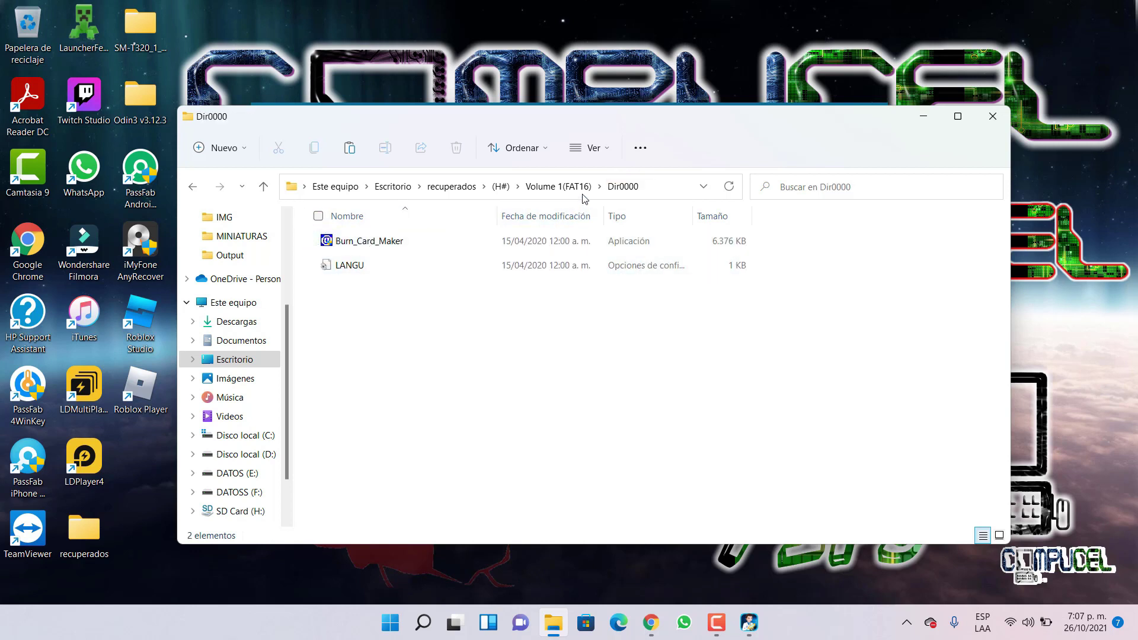
pyautogui.click(542, 187)
pyautogui.doubleClick(382, 265)
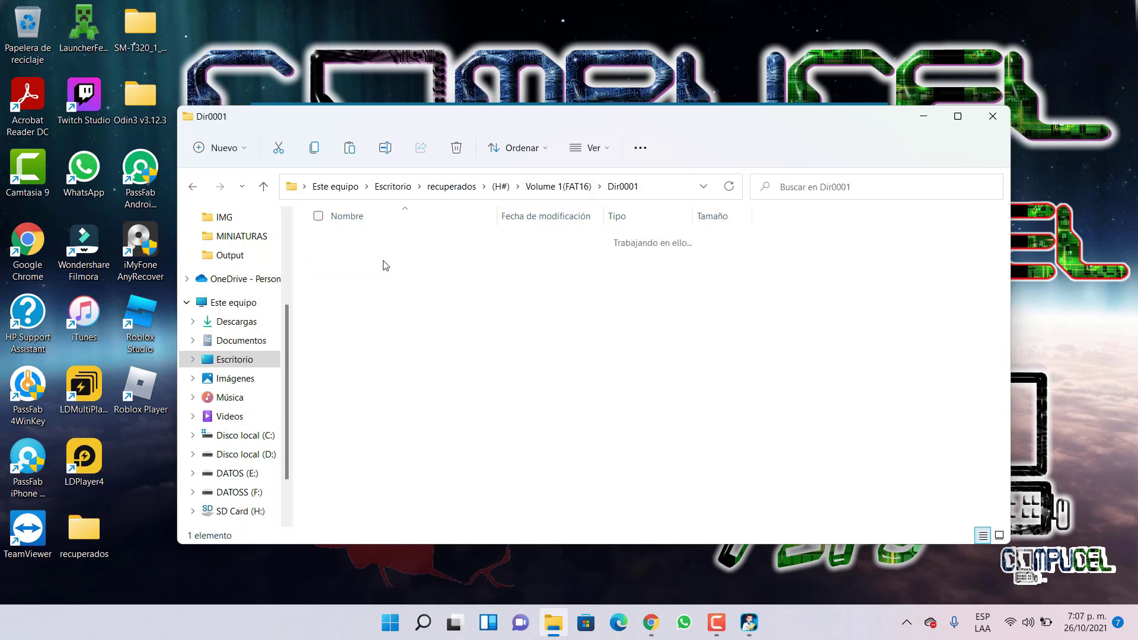
pyautogui.click(552, 187)
pyautogui.doubleClick(433, 294)
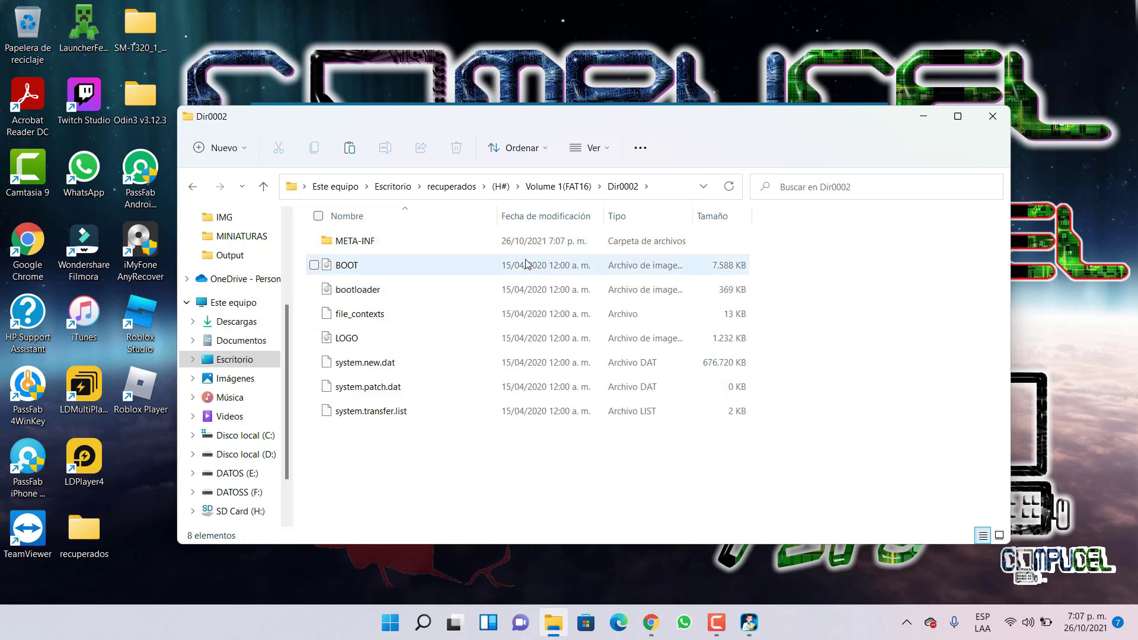
pyautogui.click(553, 188)
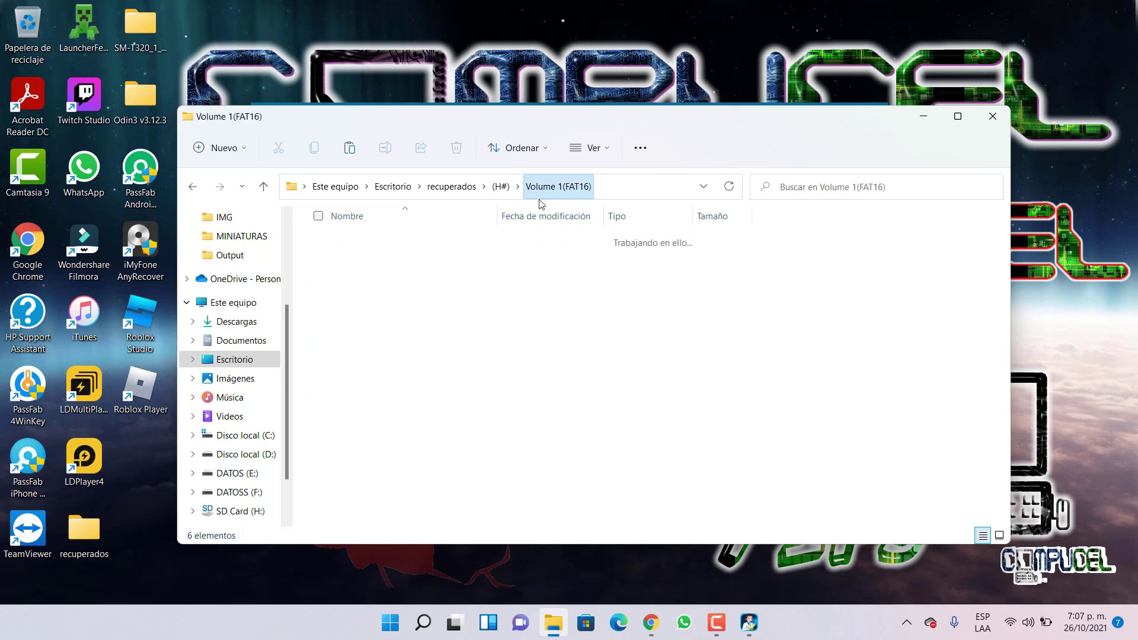
pyautogui.doubleClick(396, 312)
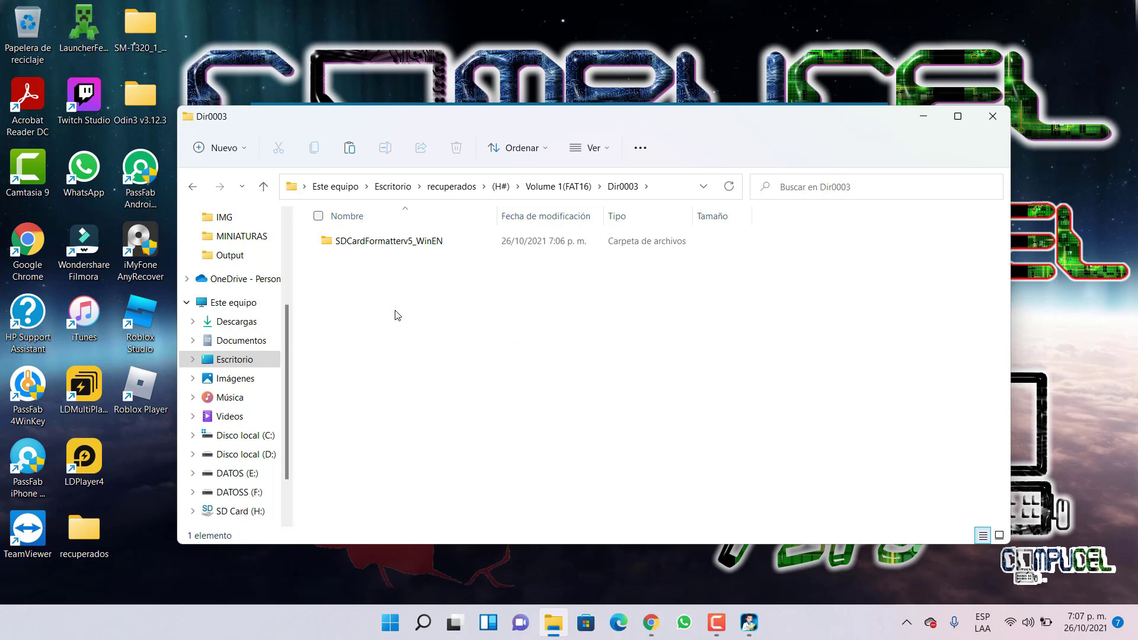
pyautogui.doubleClick(403, 243)
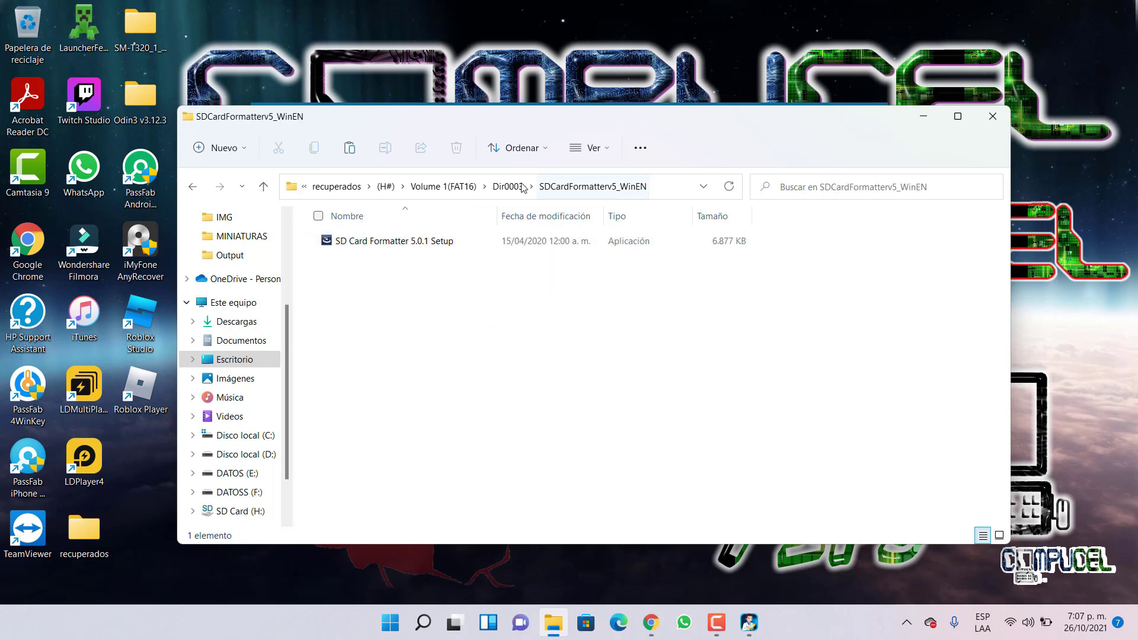
pyautogui.click(501, 187)
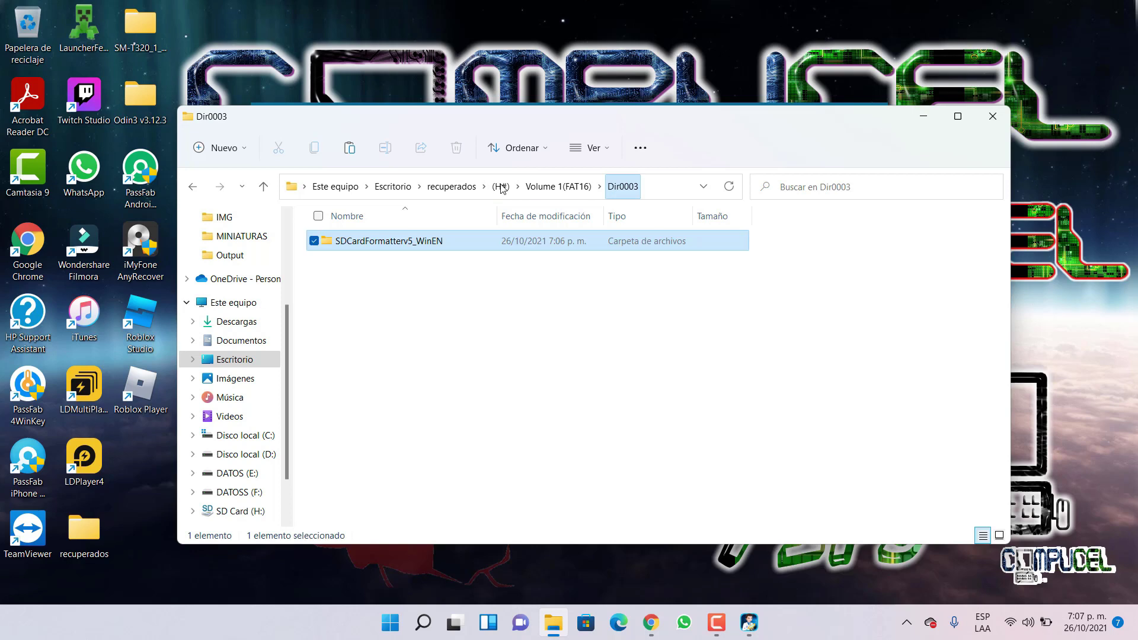
# Step: Open Dir0004 under the recovered Lost Folders and display its image files as very large icons (Iconos muy grandes)
pyautogui.click(558, 187)
pyautogui.doubleClick(399, 343)
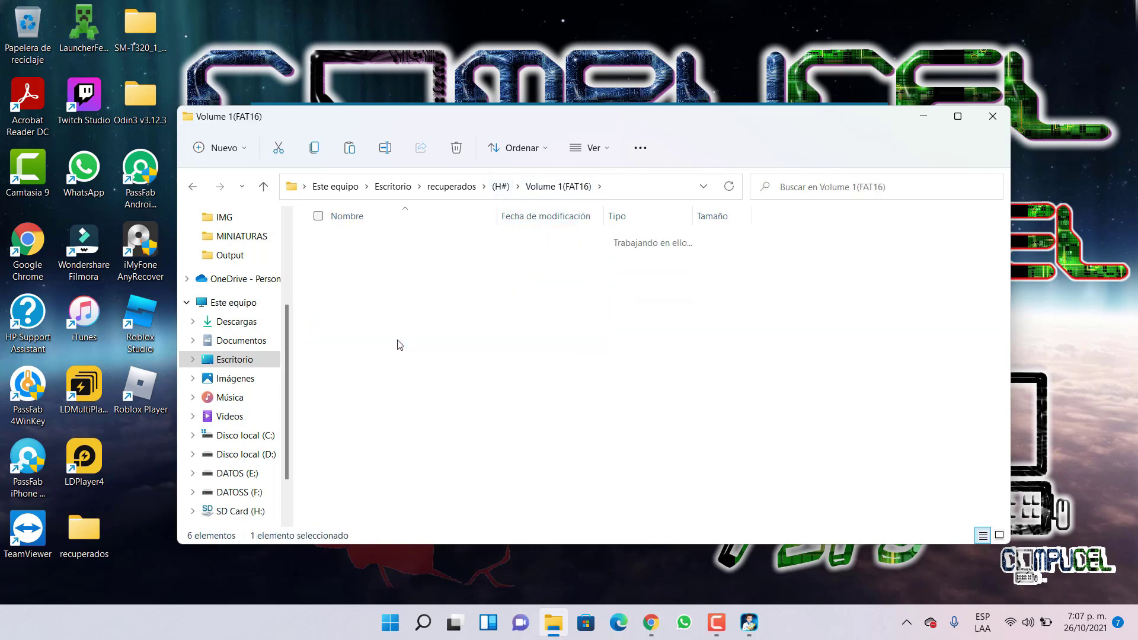
pyautogui.doubleClick(369, 245)
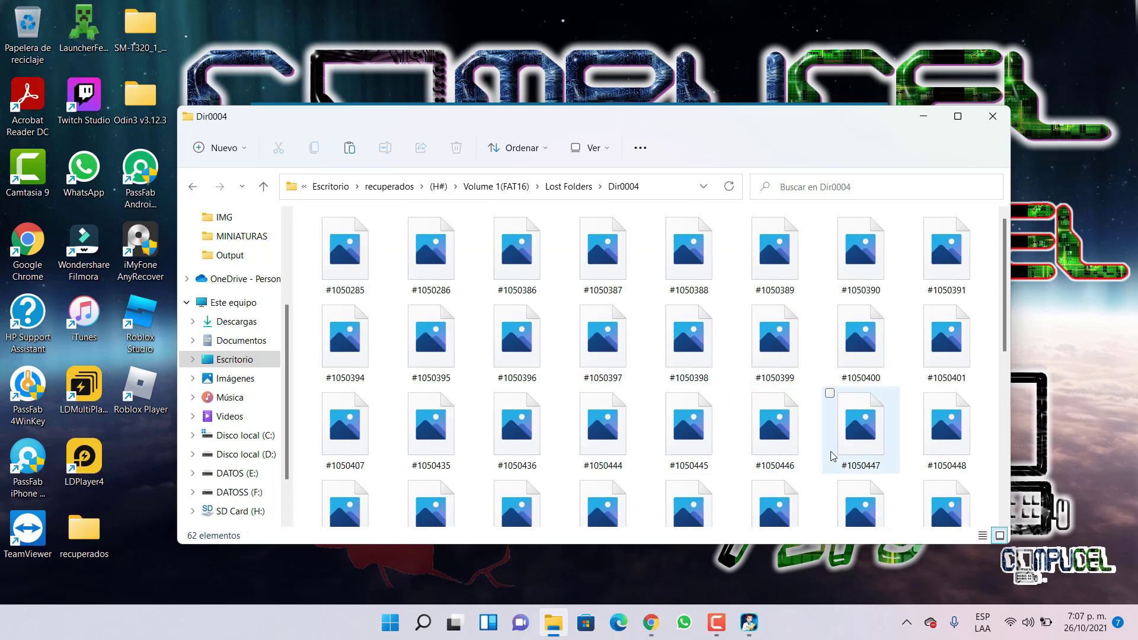
pyautogui.scroll(-5, 837, 415)
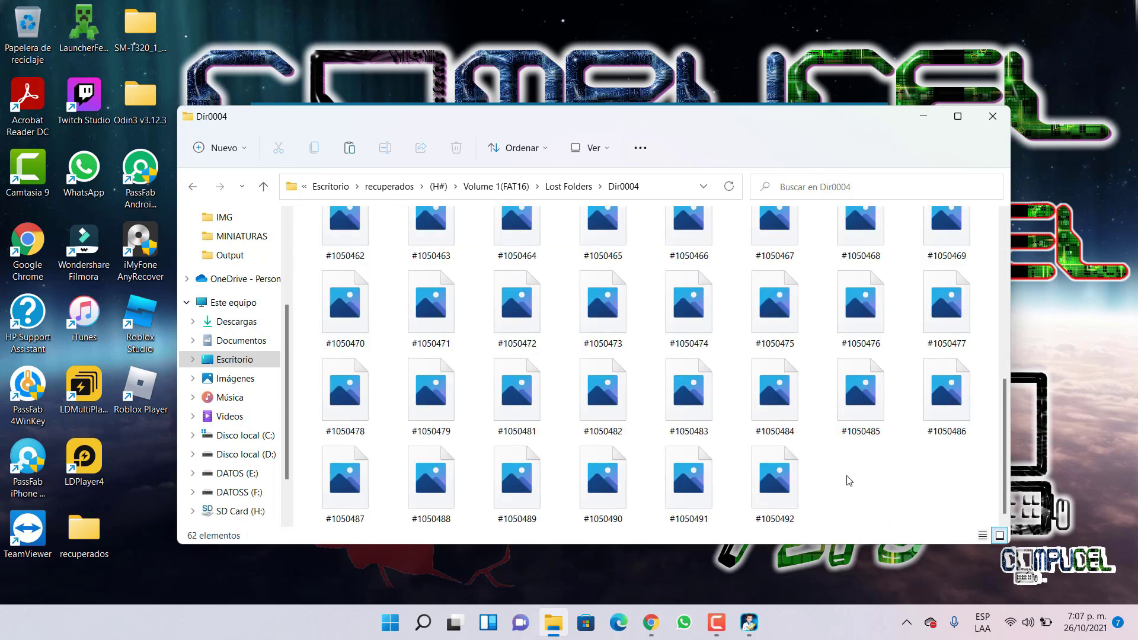
pyautogui.rightClick(849, 480)
pyautogui.moveTo(658, 363)
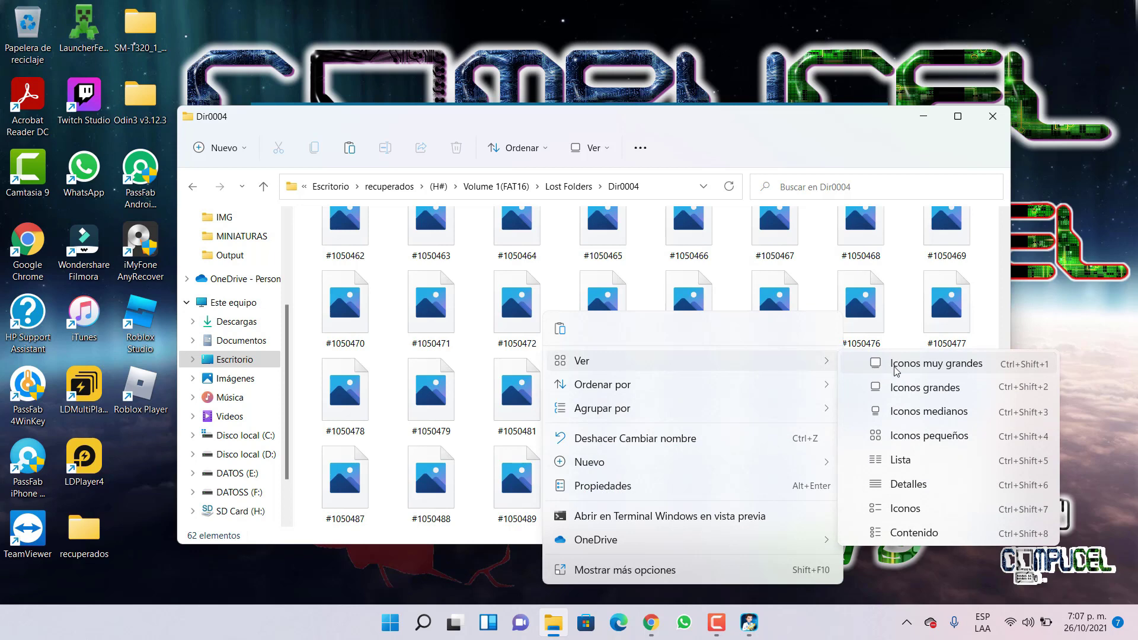
pyautogui.click(901, 364)
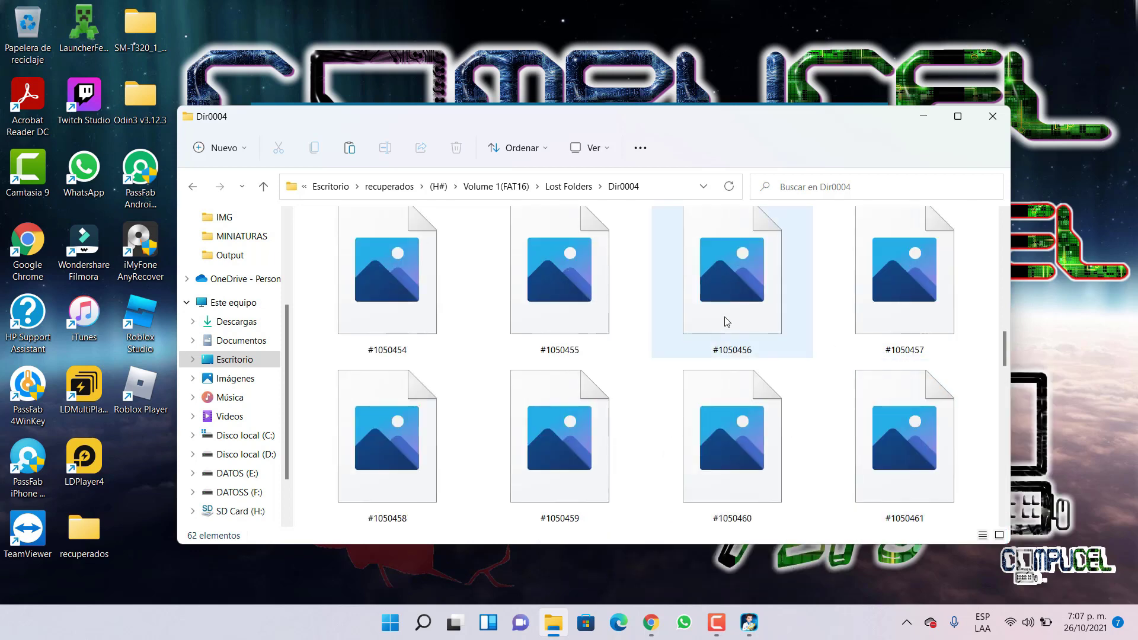
# Step: Open the recovered image #1050454 to check it, close the viewer and look through the other images in Dir0004
pyautogui.doubleClick(414, 279)
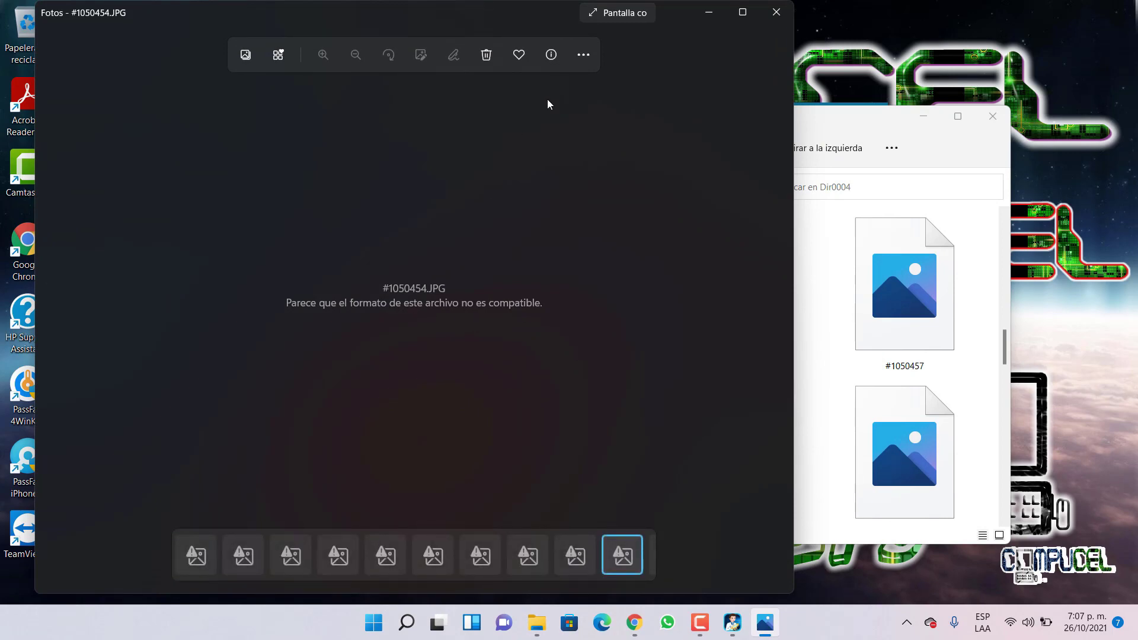
pyautogui.click(773, 13)
pyautogui.scroll(-3, 635, 400)
pyautogui.scroll(-9, 635, 401)
pyautogui.scroll(2, 634, 401)
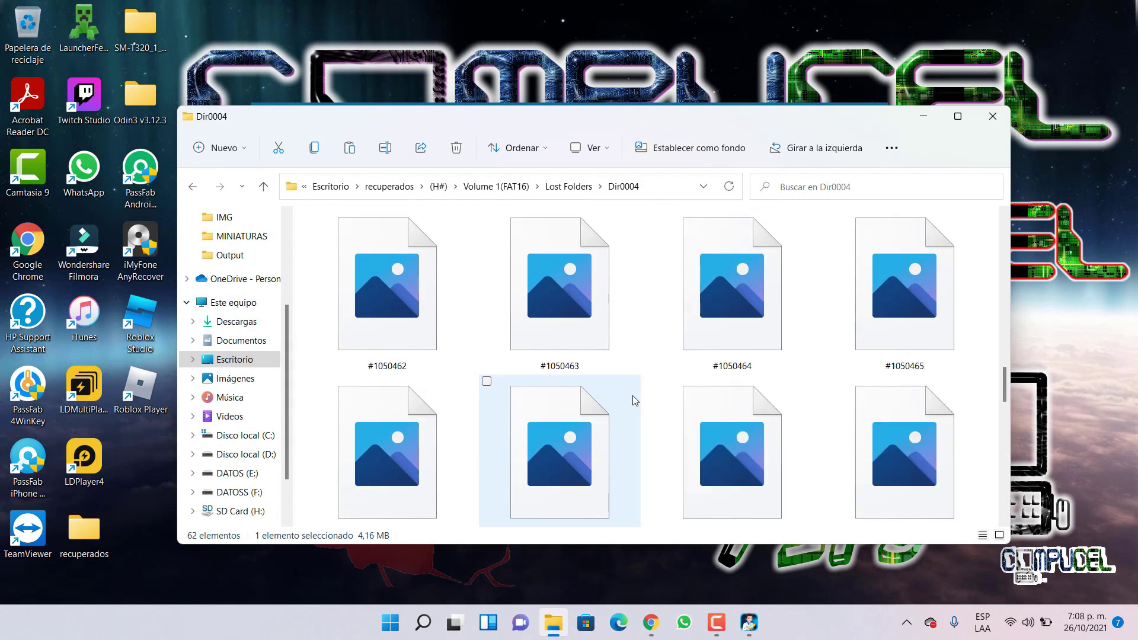
# Step: Check the contents of the recovered Raw Files folder and return to Volume 1(FAT16)
pyautogui.click(558, 187)
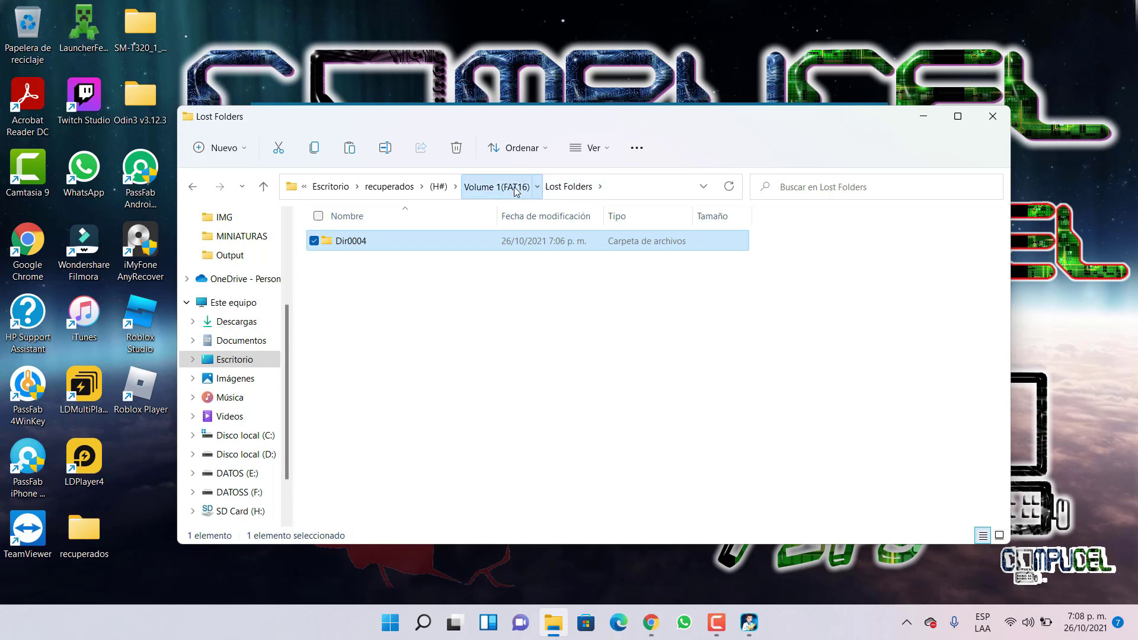
pyautogui.click(496, 186)
pyautogui.doubleClick(364, 370)
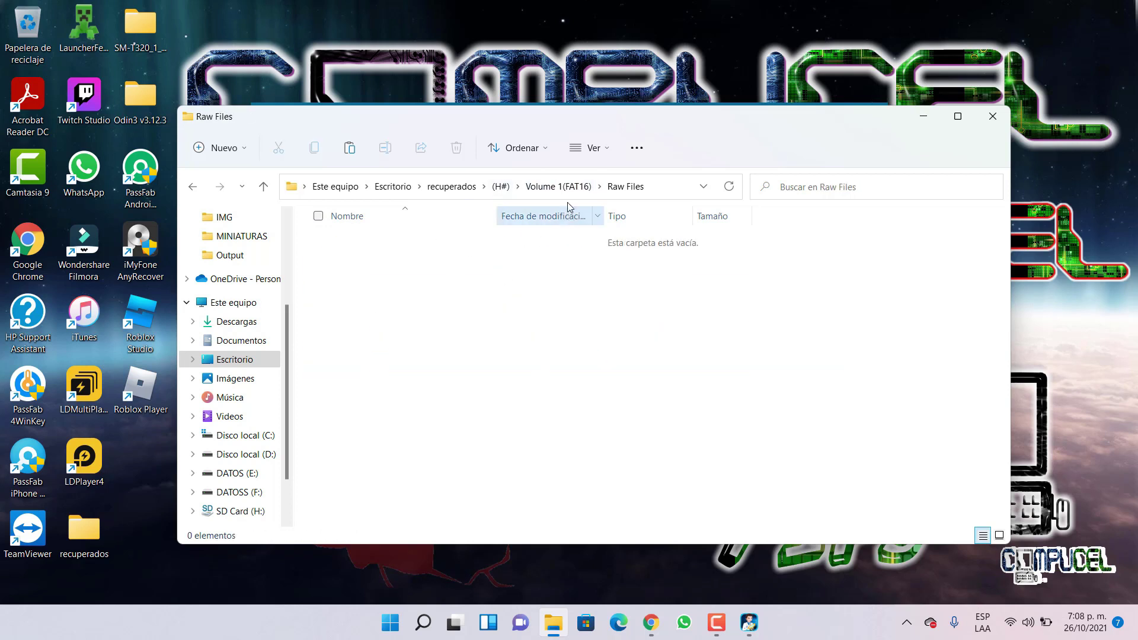
pyautogui.click(554, 186)
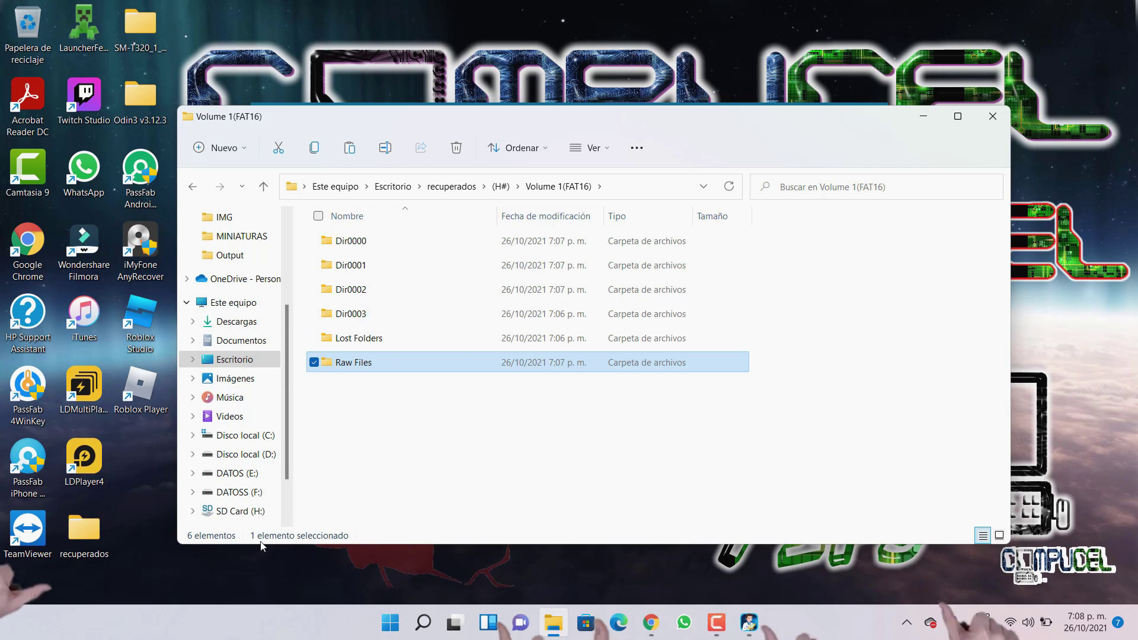
# Step: Quick-format SD Card (H:) with the FAT file system and 32 kilobytes allocation unit size, and close the format dialogs
pyautogui.click(252, 512)
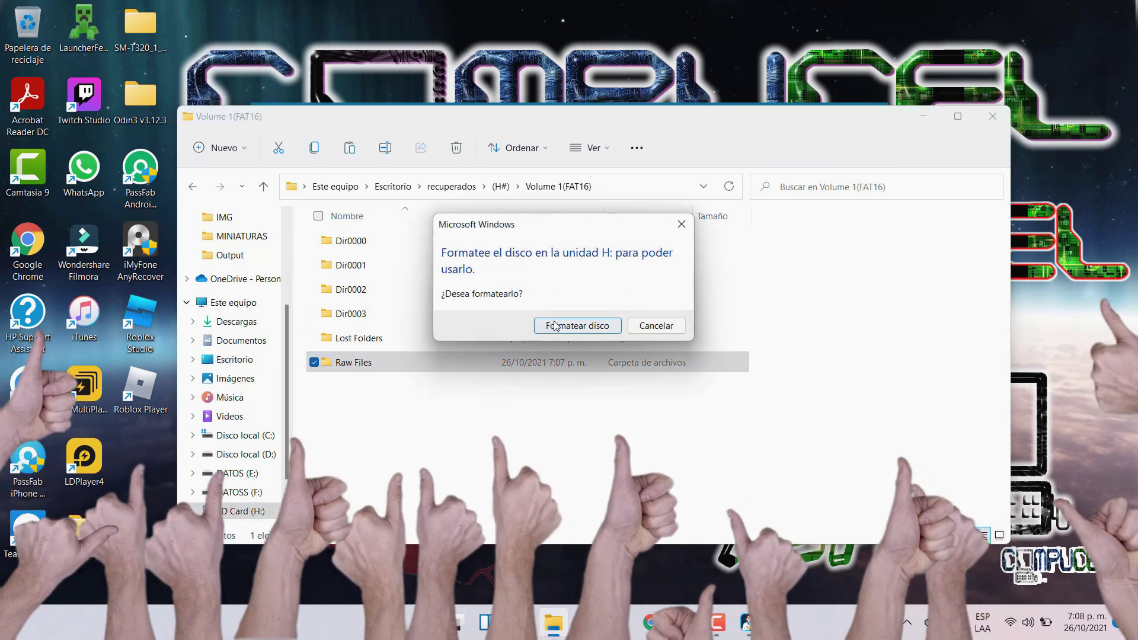
pyautogui.click(578, 326)
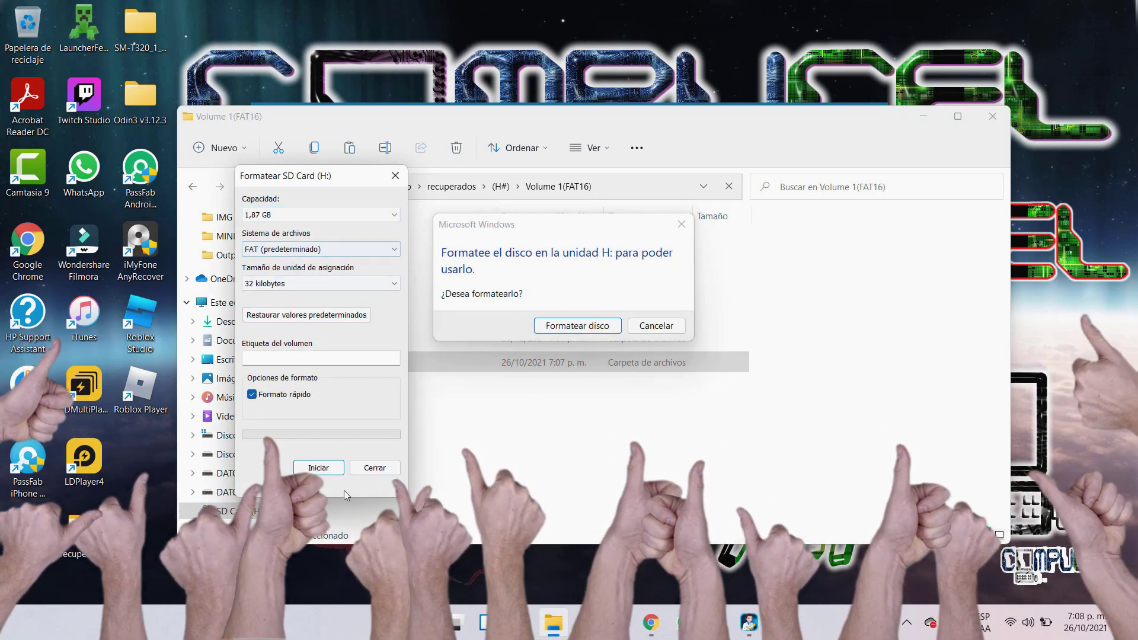
pyautogui.click(325, 470)
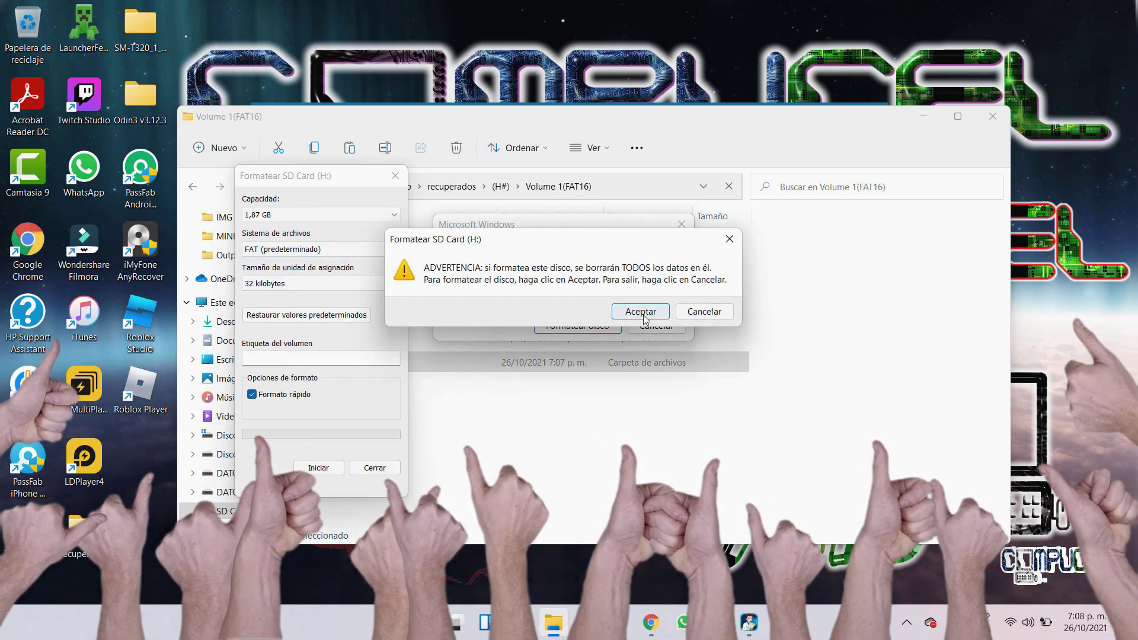
pyautogui.click(640, 311)
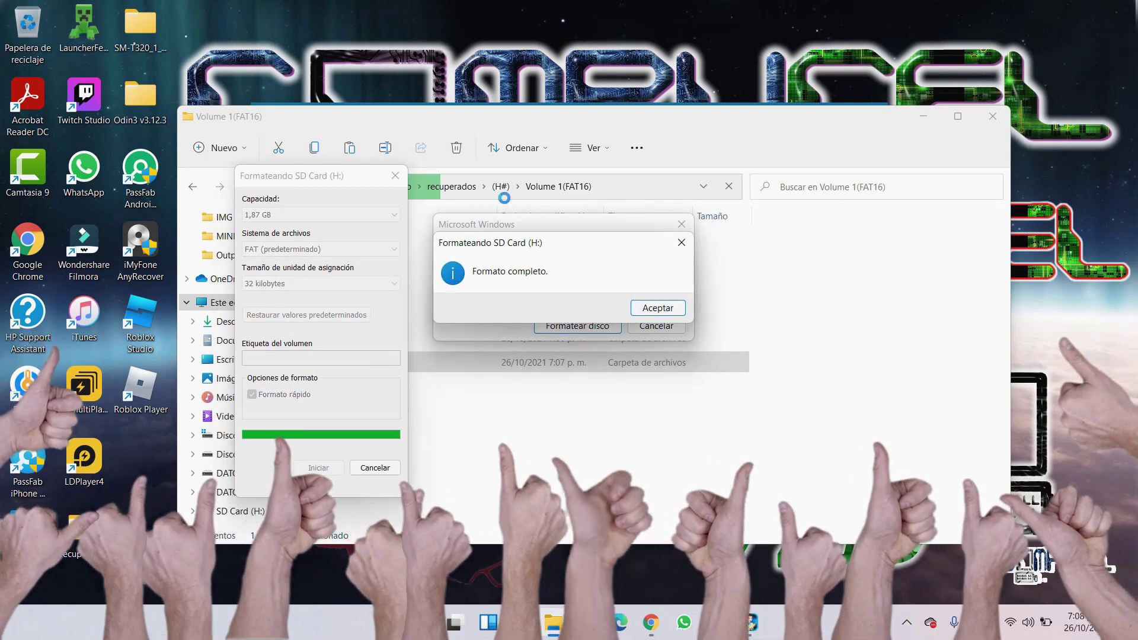
pyautogui.click(658, 308)
pyautogui.click(395, 176)
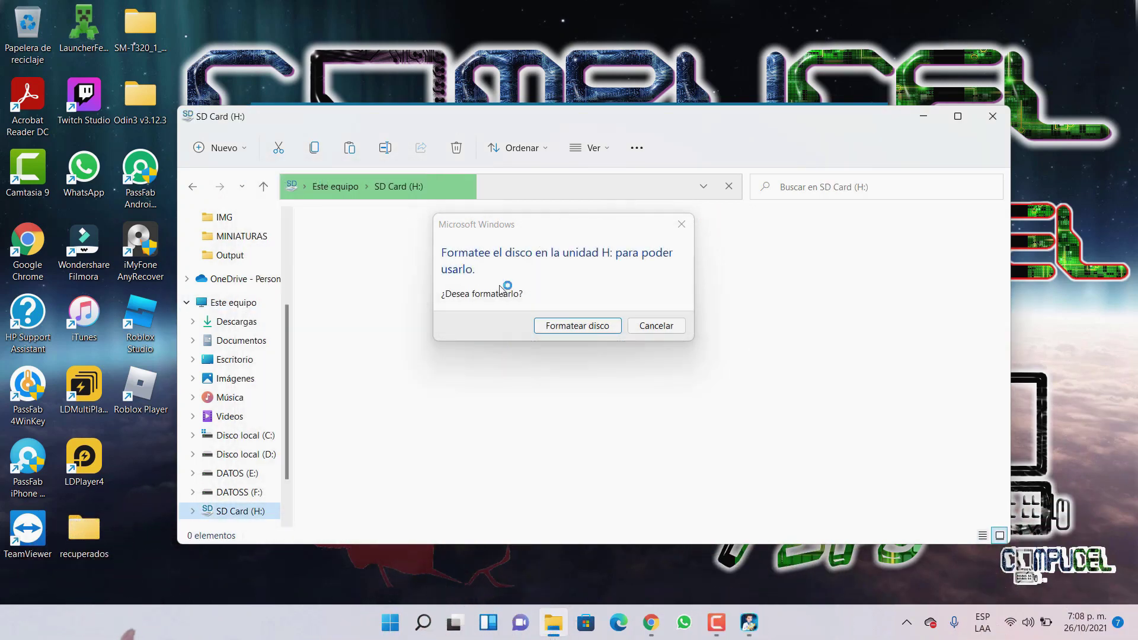
pyautogui.click(681, 224)
# Step: Check the formatted SD Card (H:) and its available space in Este equipo, and close the file window
pyautogui.rightClick(582, 337)
pyautogui.click(512, 326)
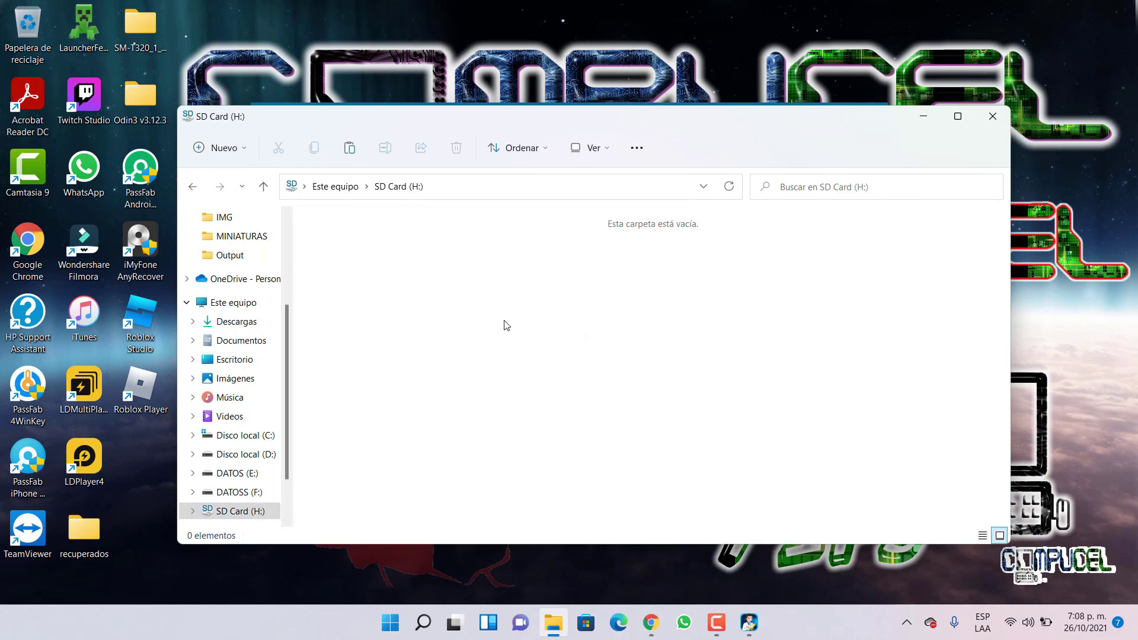
pyautogui.click(325, 185)
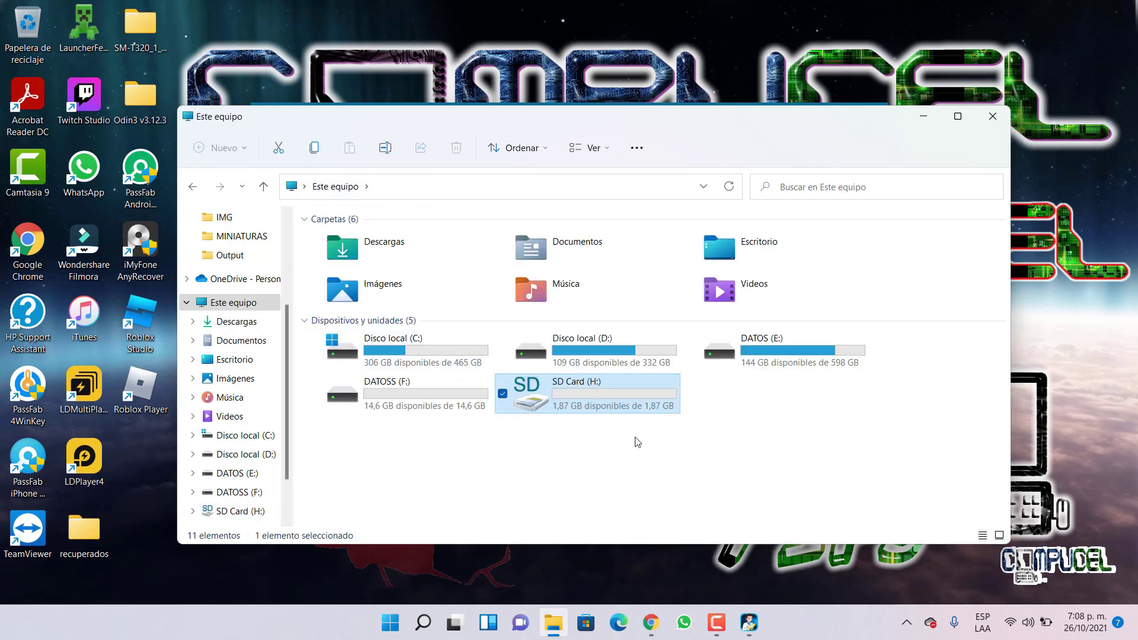
pyautogui.click(600, 466)
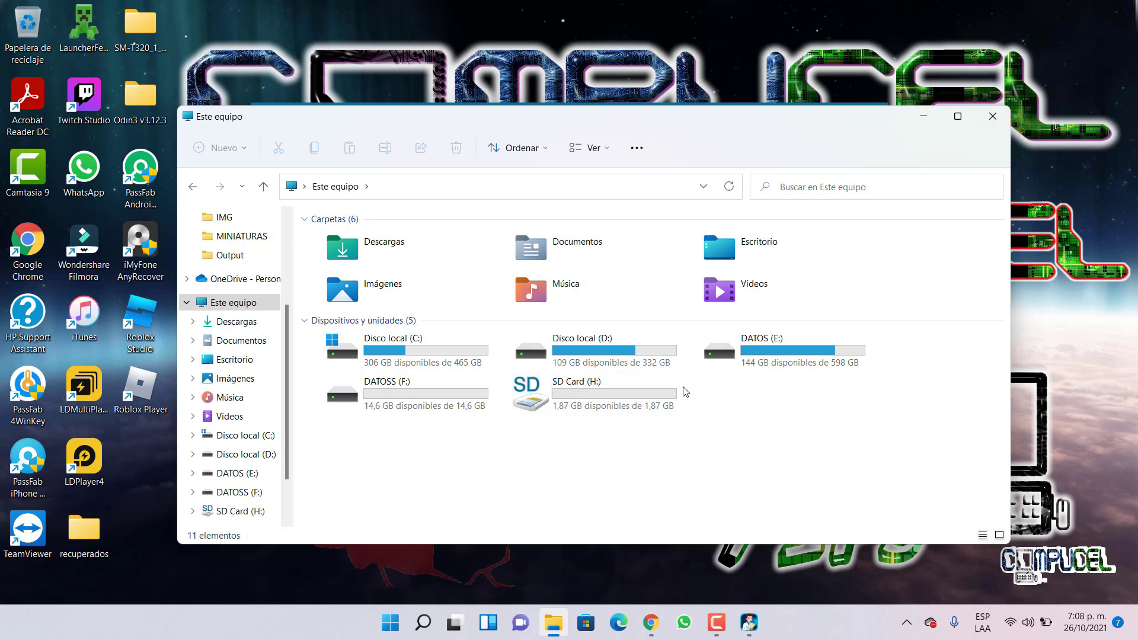
pyautogui.click(993, 117)
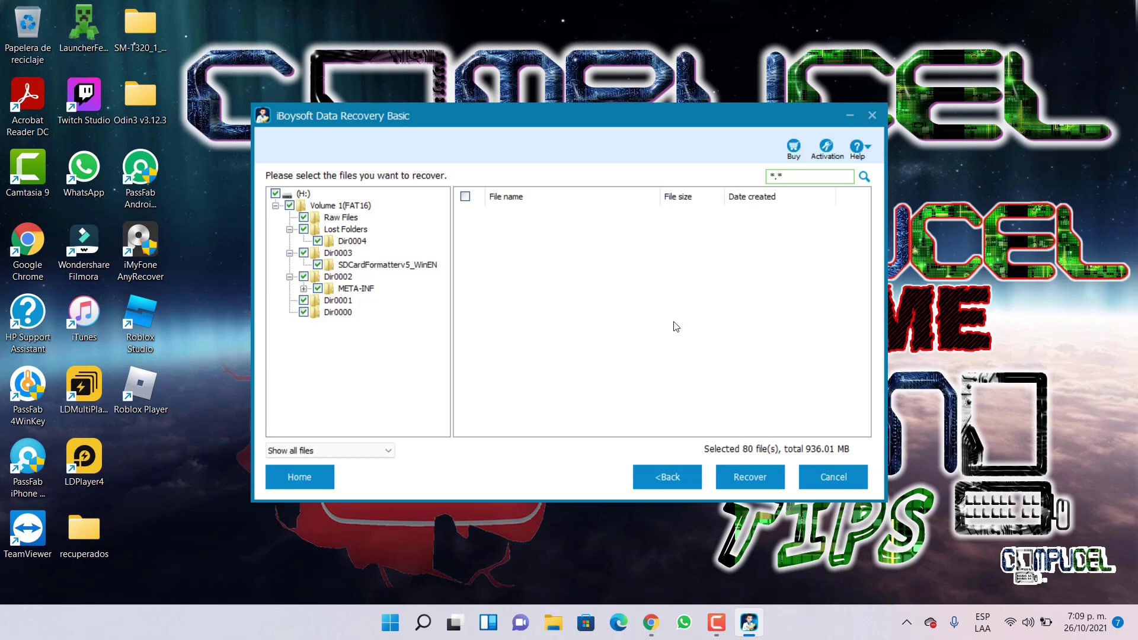
# Step: Leave the RAW Drive Recovery results, close the recovery program and refresh the desktop
pyautogui.click(658, 475)
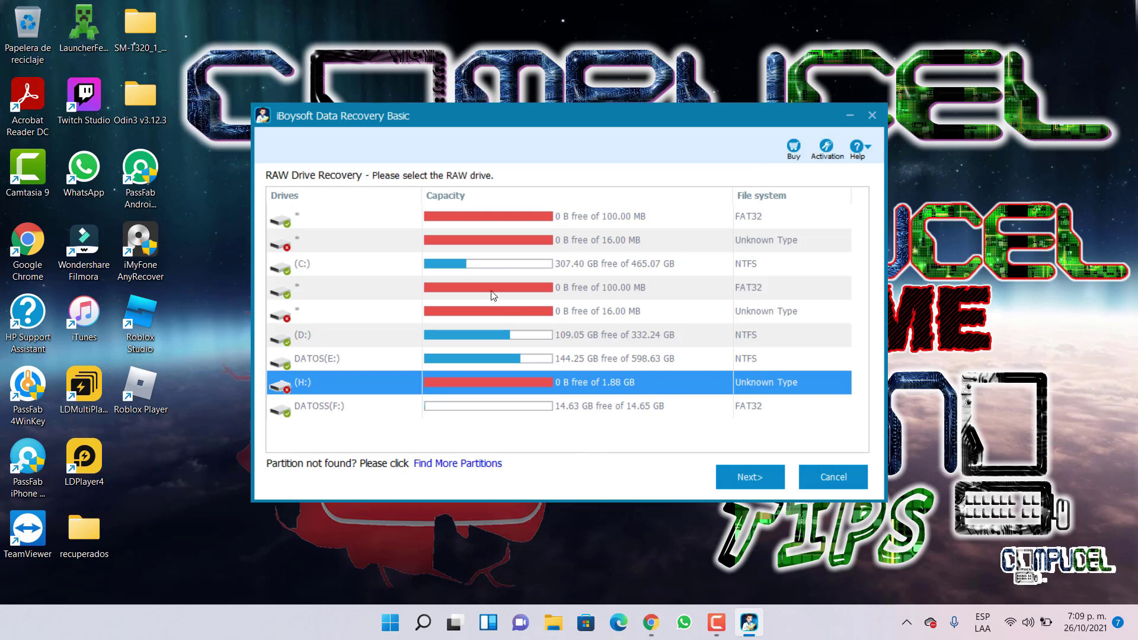
pyautogui.click(832, 477)
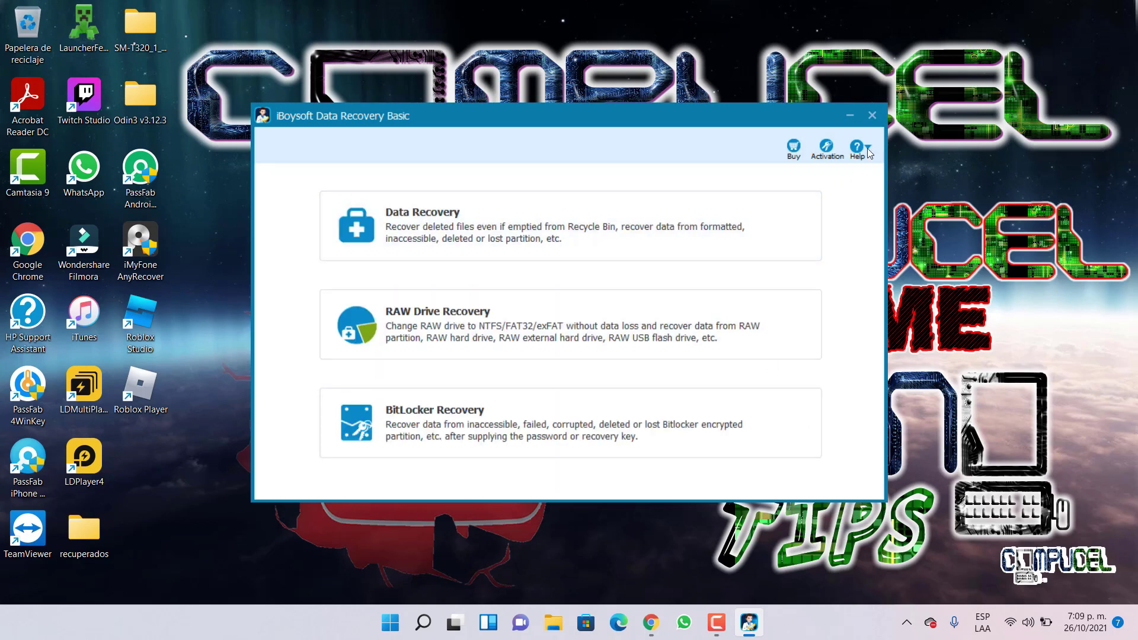
pyautogui.click(872, 116)
pyautogui.rightClick(695, 190)
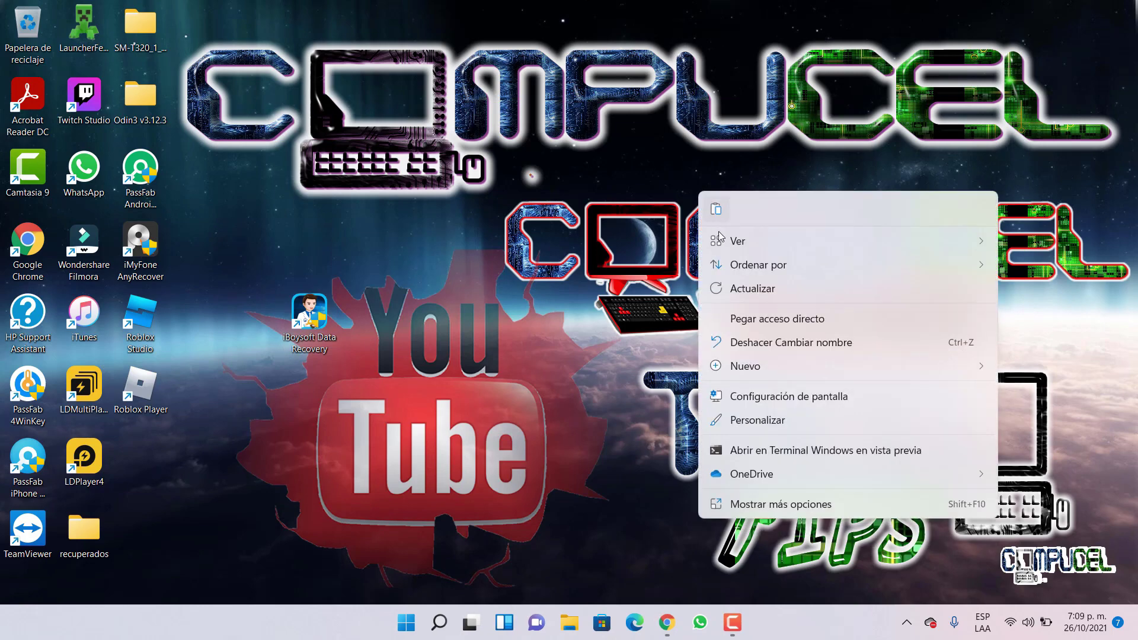
pyautogui.click(771, 290)
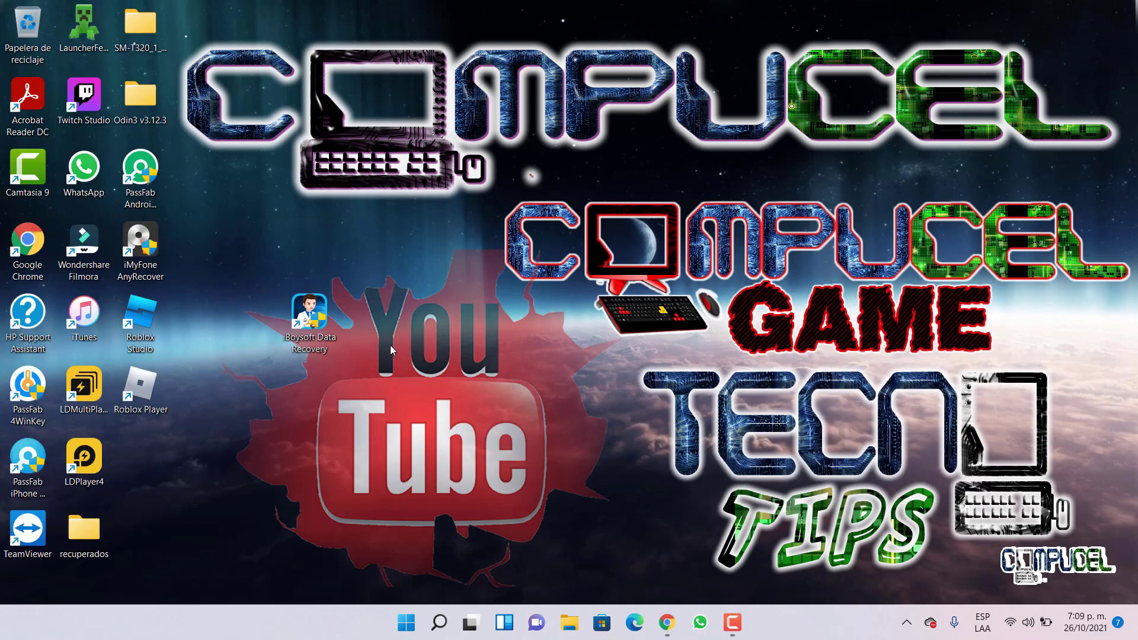
# Step: Relaunch iBoysoft Data Recovery and run a Data Recovery scan of drive H: with Deep scan enabled
pyautogui.doubleClick(317, 318)
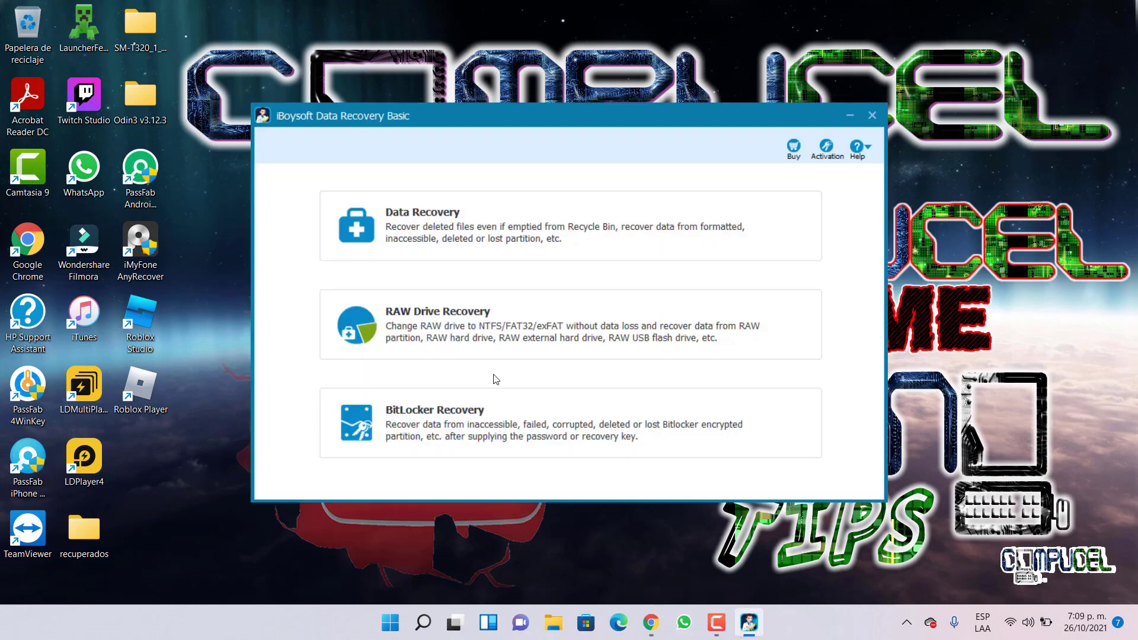
pyautogui.click(536, 229)
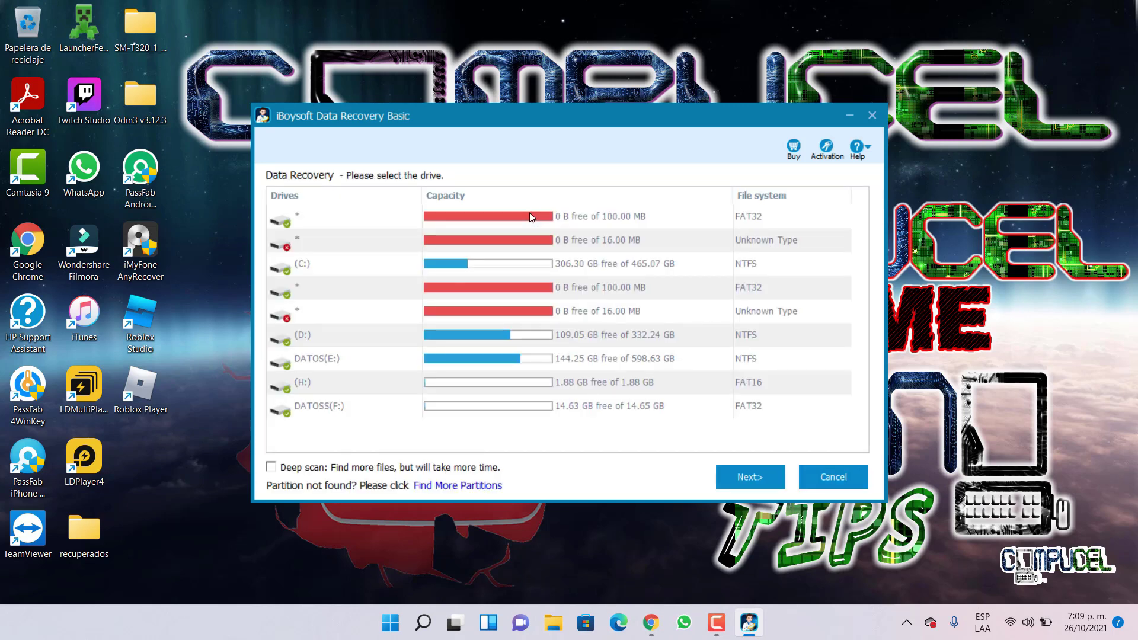
pyautogui.click(511, 384)
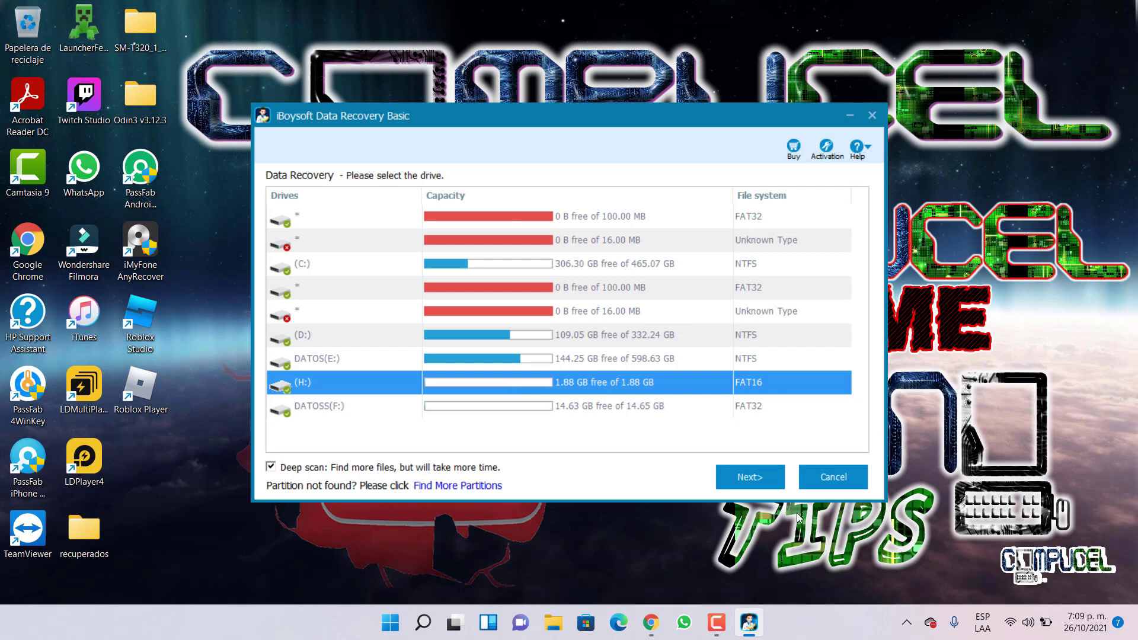
pyautogui.click(738, 477)
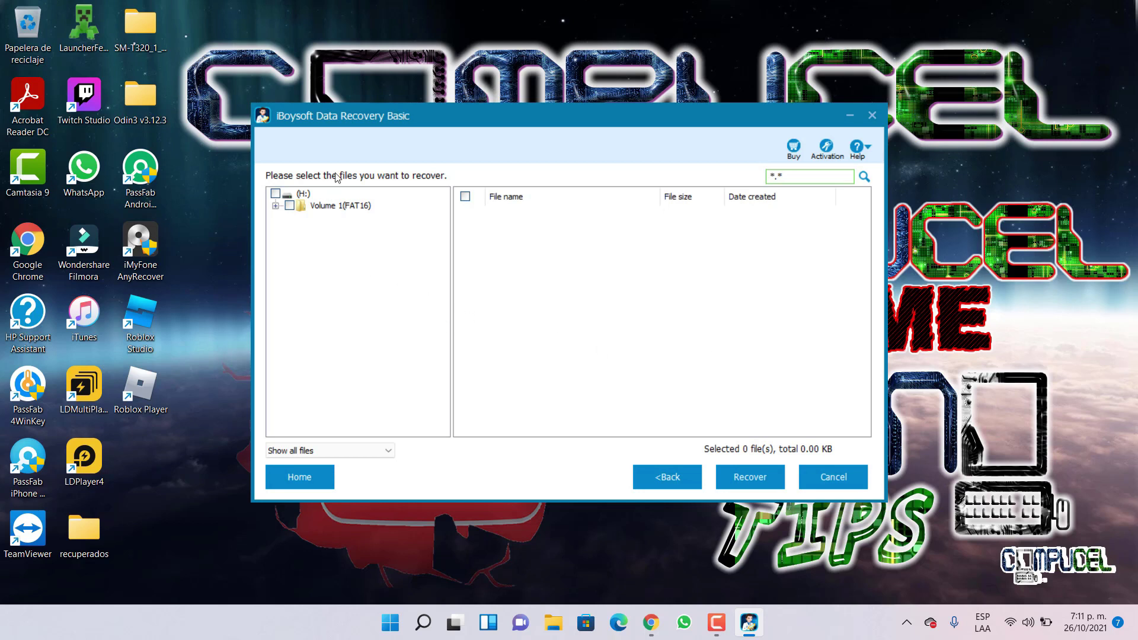
# Step: Mark everything found on drive H: for recovery and view the files in Dir0004 under Lost Folders
pyautogui.click(275, 206)
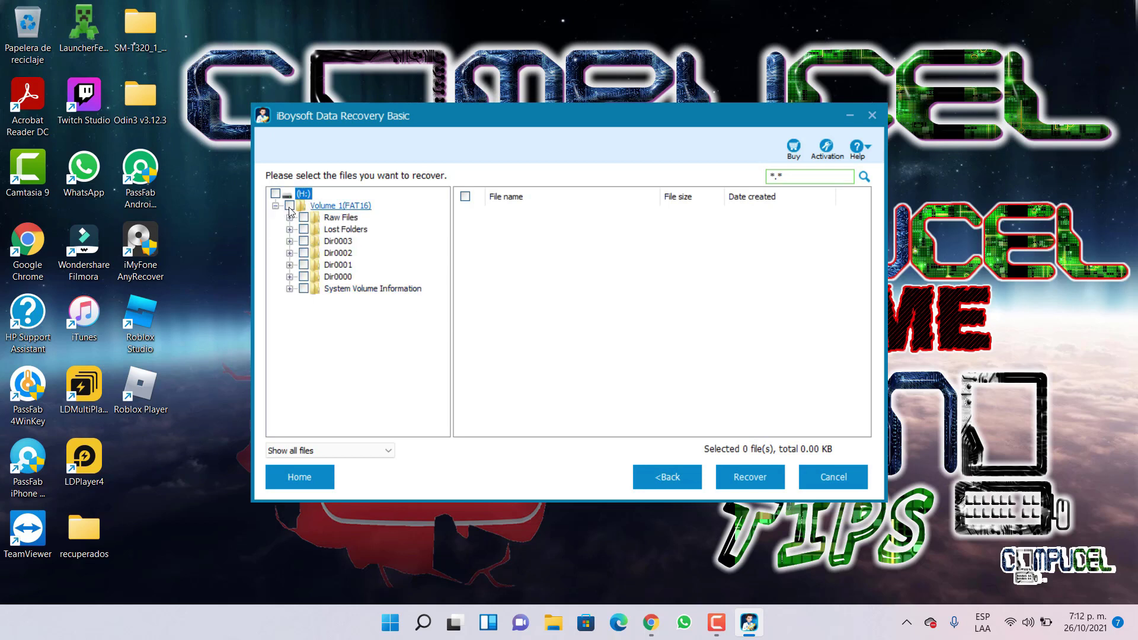
pyautogui.click(275, 193)
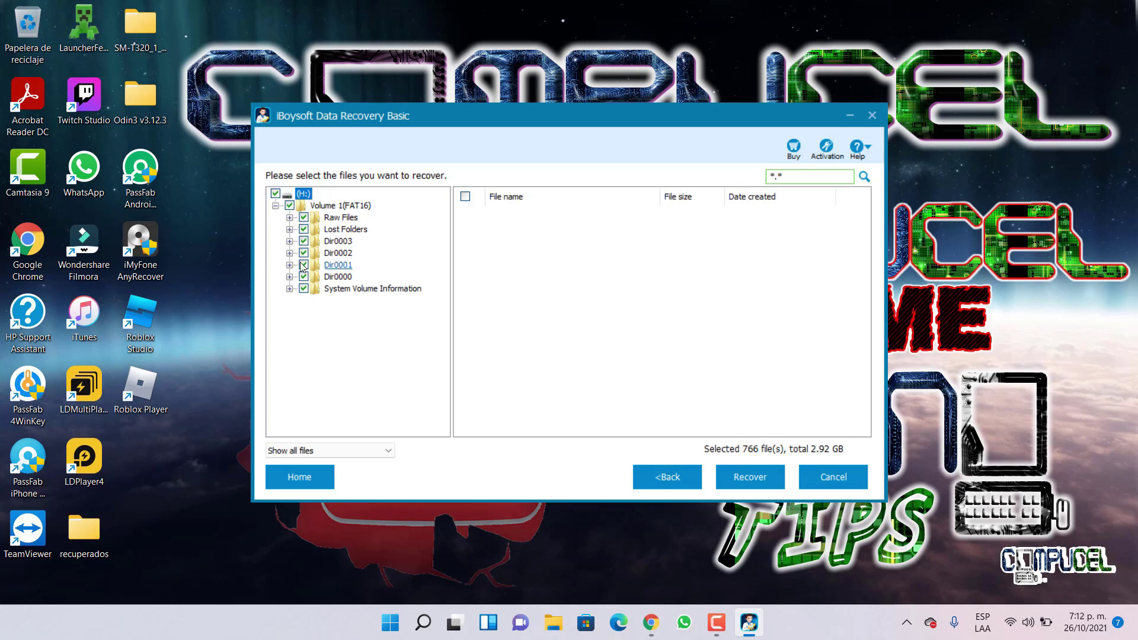
pyautogui.click(290, 230)
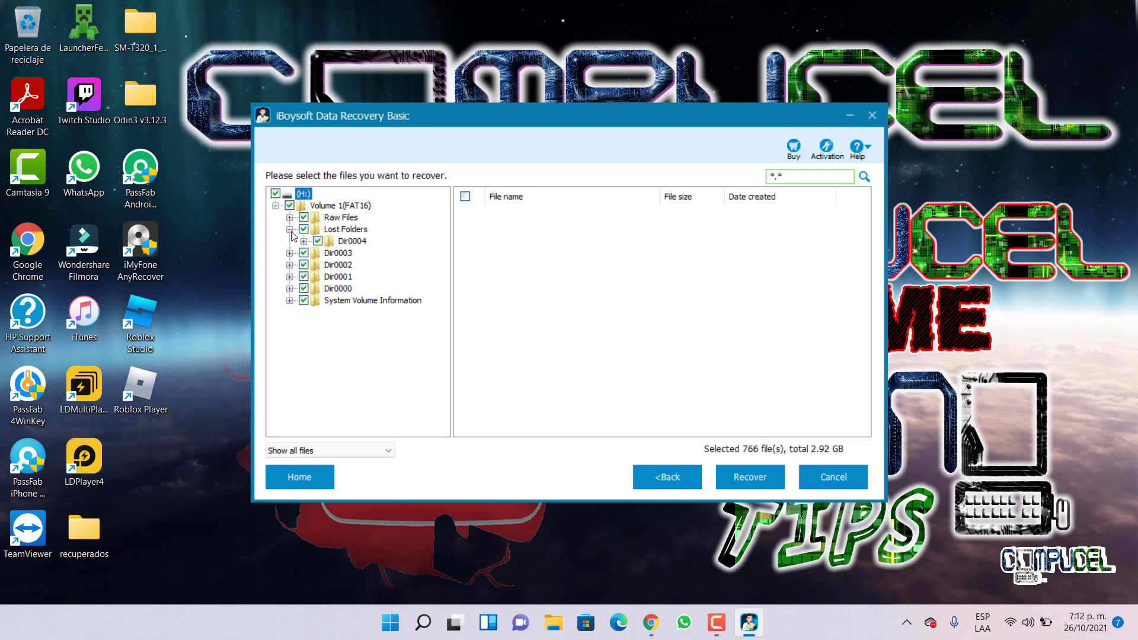
pyautogui.click(350, 241)
pyautogui.scroll(-6, 552, 311)
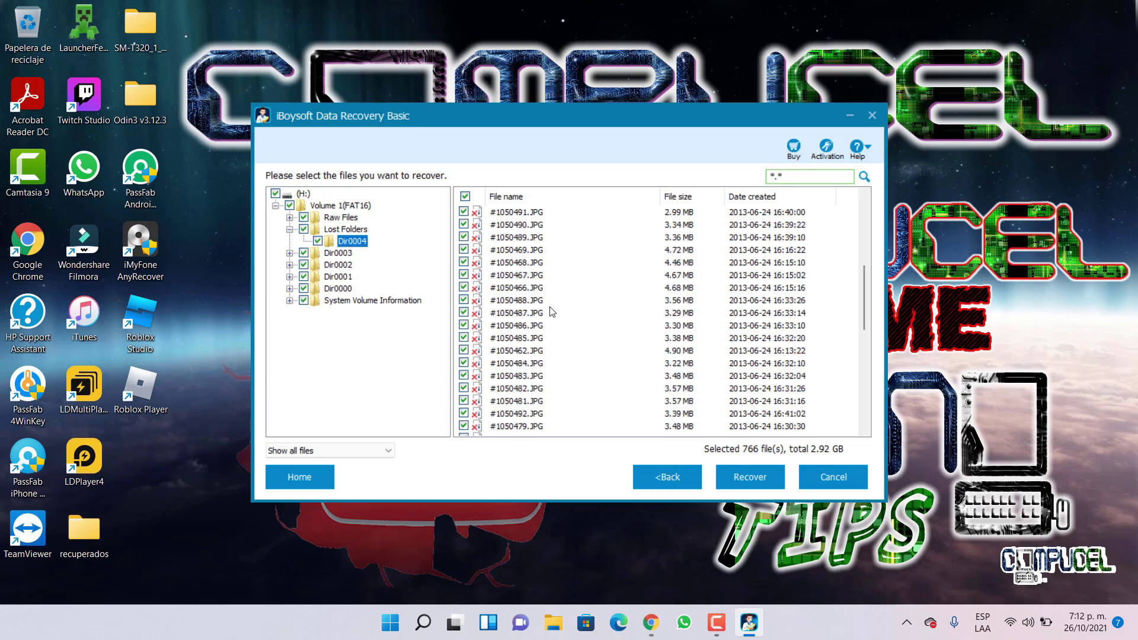
# Step: Expand Dir0003, Dir0002, Dir0001, Dir0000 and Raw Files in the scan results to inspect their contents
pyautogui.click(289, 253)
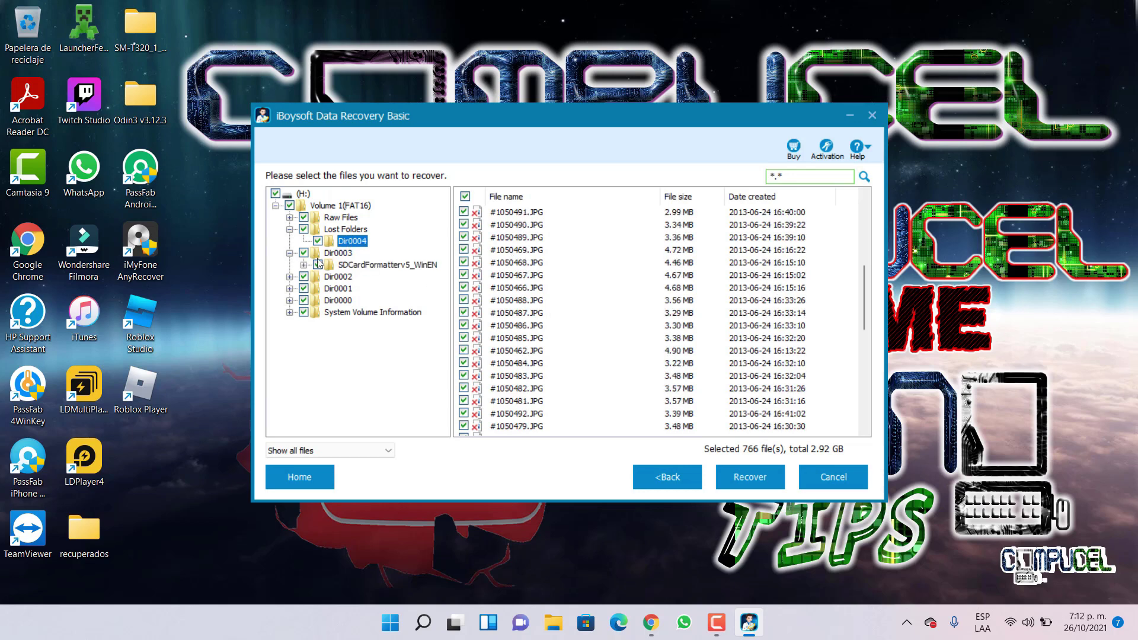
pyautogui.click(289, 277)
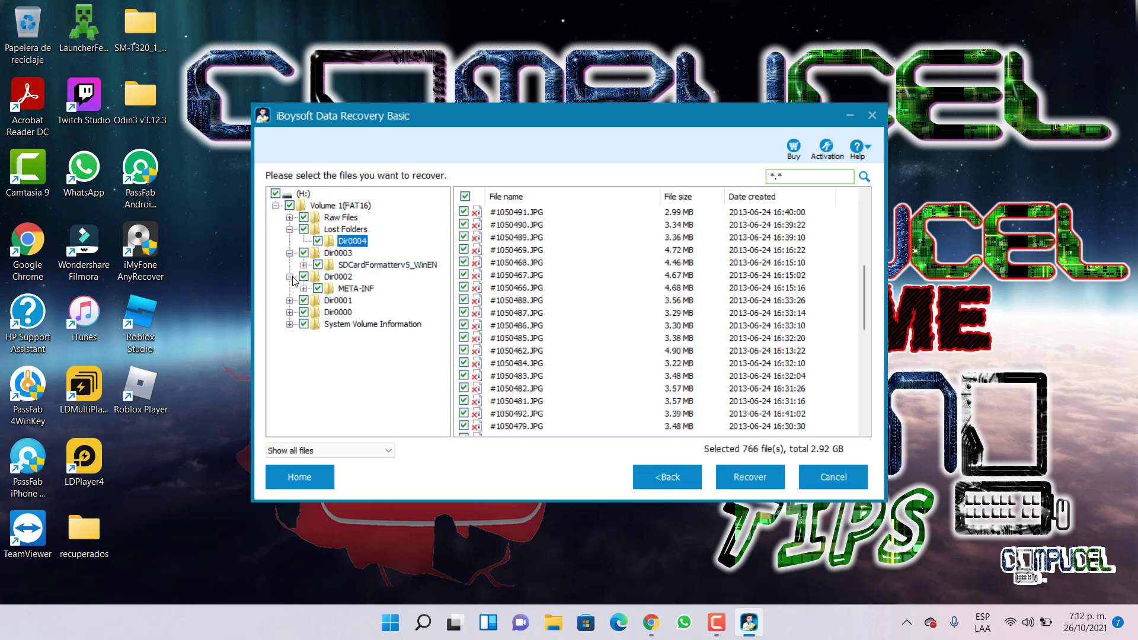
pyautogui.click(289, 300)
pyautogui.click(289, 312)
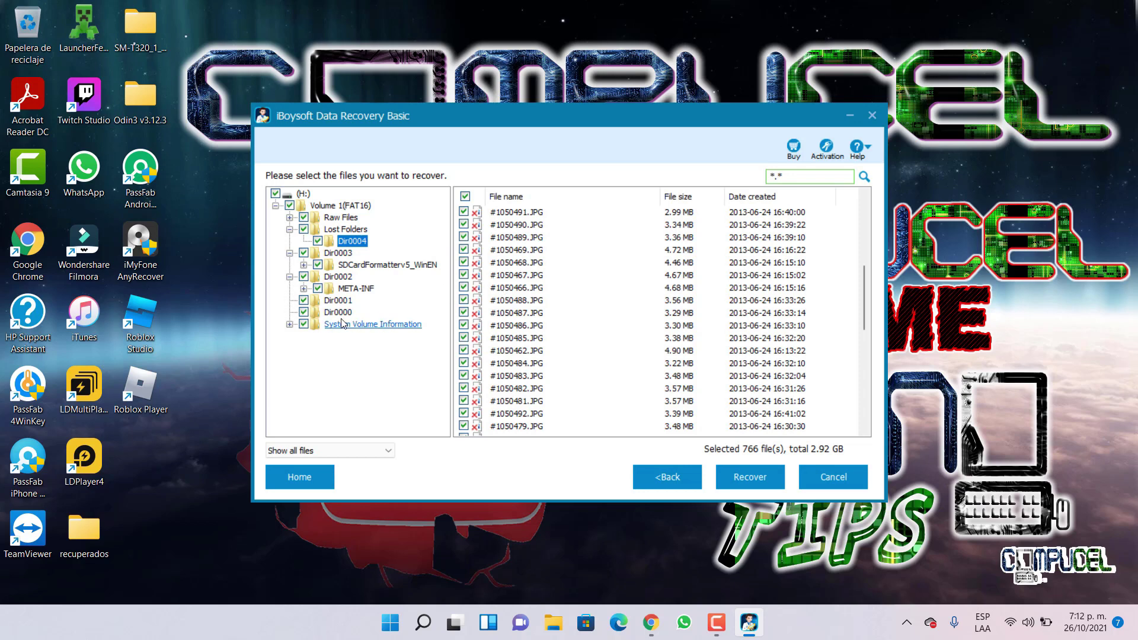
pyautogui.click(289, 218)
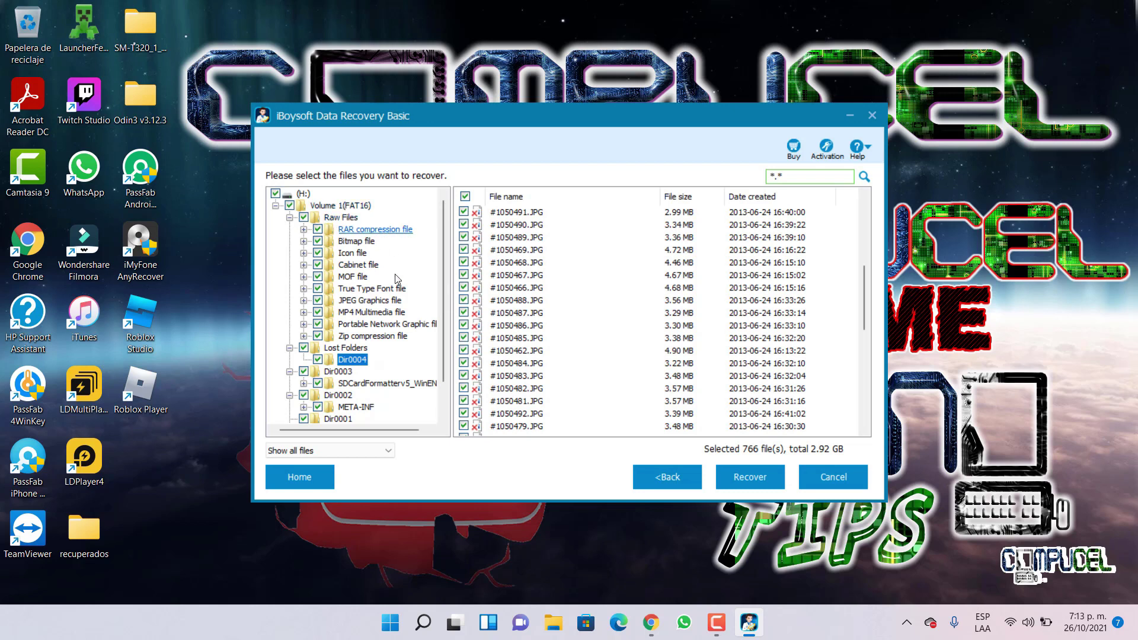
# Step: Exclude Lost Folders, Dir0003 through Dir0000 and System Volume Information from the recovery, keeping only Raw Files marked
pyautogui.click(303, 348)
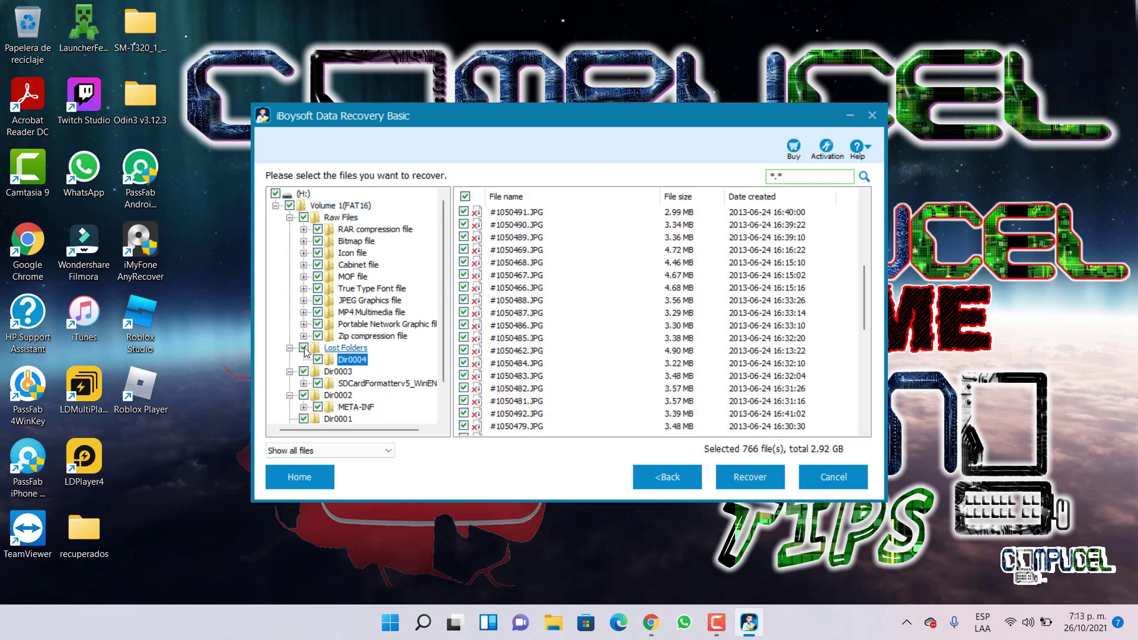
pyautogui.click(303, 371)
pyautogui.click(304, 394)
pyautogui.click(303, 419)
pyautogui.scroll(-1, 305, 415)
pyautogui.click(304, 396)
pyautogui.click(304, 407)
pyautogui.scroll(1, 450, 314)
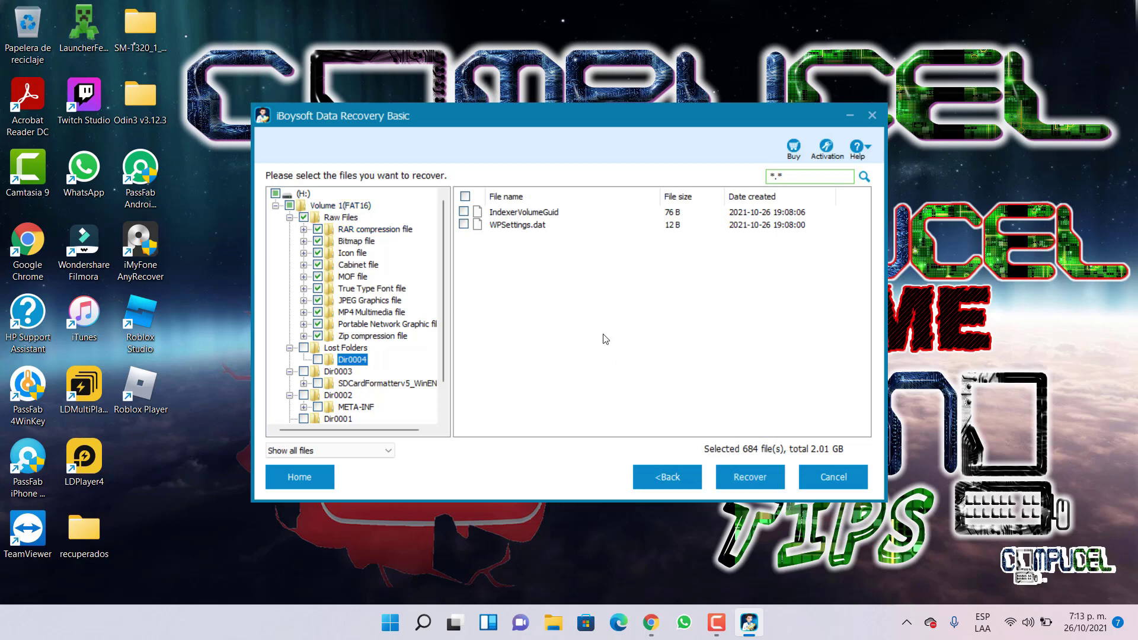
# Step: Recover the marked Raw Files into the recuperados folder on the desktop and dismiss the completion message
pyautogui.click(766, 484)
pyautogui.scroll(-1, 583, 316)
pyautogui.scroll(1, 542, 299)
pyautogui.click(501, 255)
pyautogui.scroll(-1, 527, 288)
pyautogui.scroll(-2, 526, 288)
pyautogui.click(516, 313)
pyautogui.scroll(1, 515, 329)
pyautogui.click(588, 407)
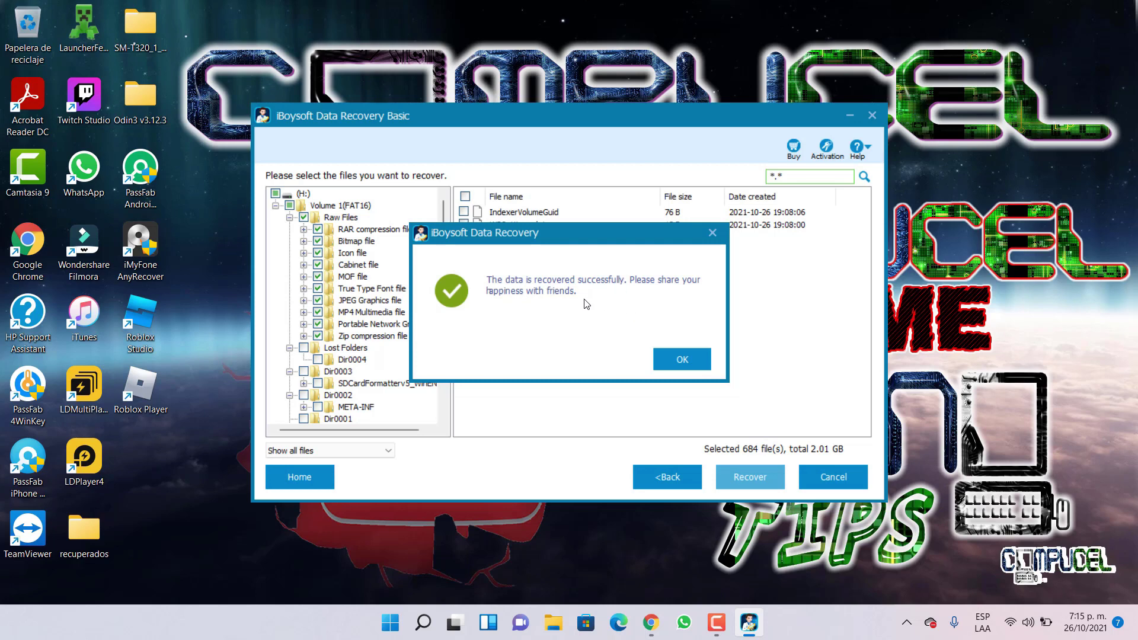
pyautogui.click(685, 363)
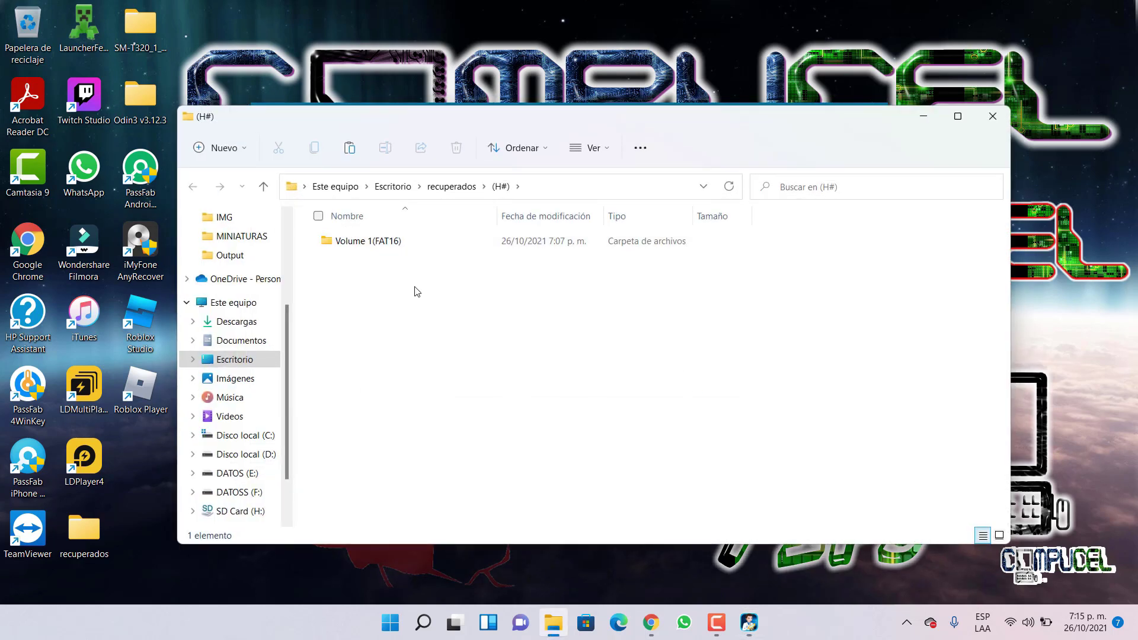
# Step: Open the recovered JPEG Graphics file folder within Volume 1(FAT16) > Raw Files and look through its photos
pyautogui.doubleClick(377, 243)
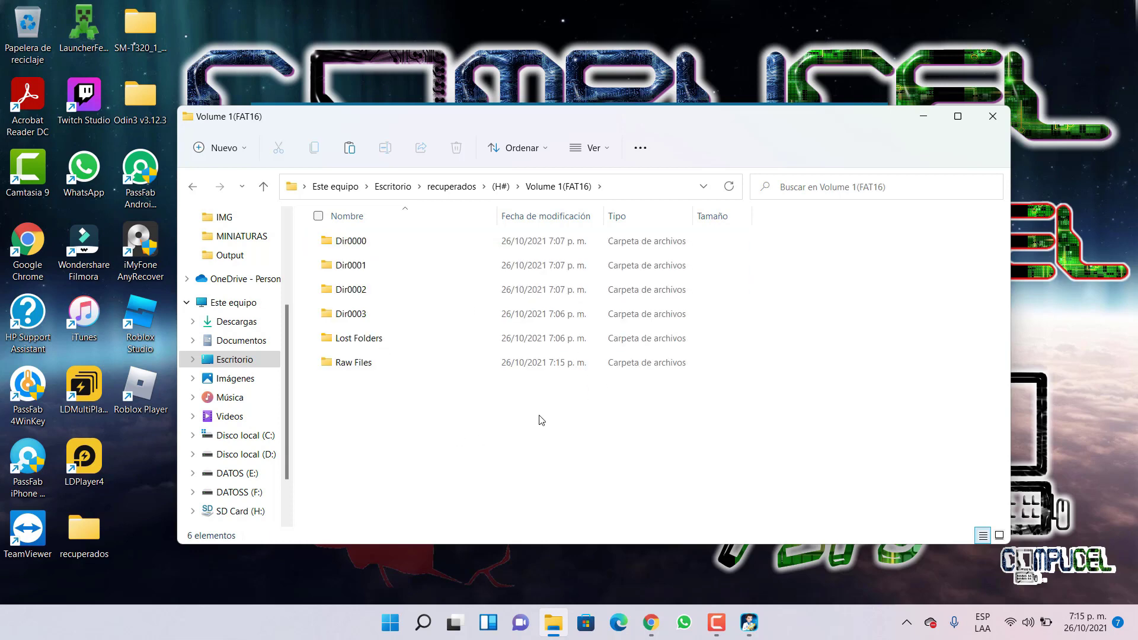
pyautogui.doubleClick(391, 363)
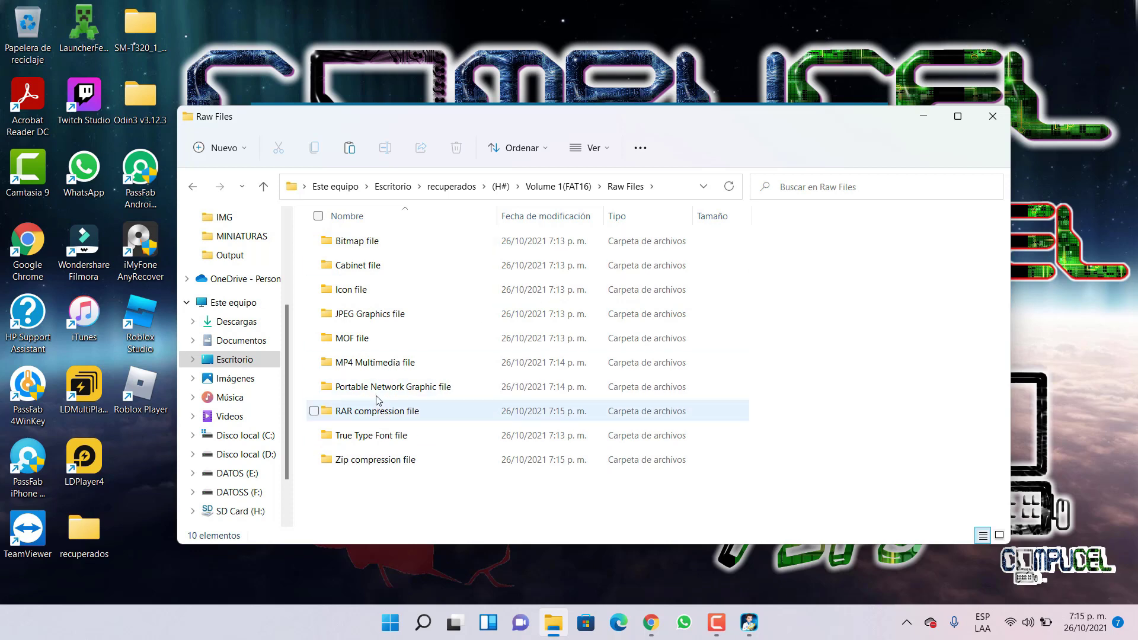
pyautogui.doubleClick(399, 318)
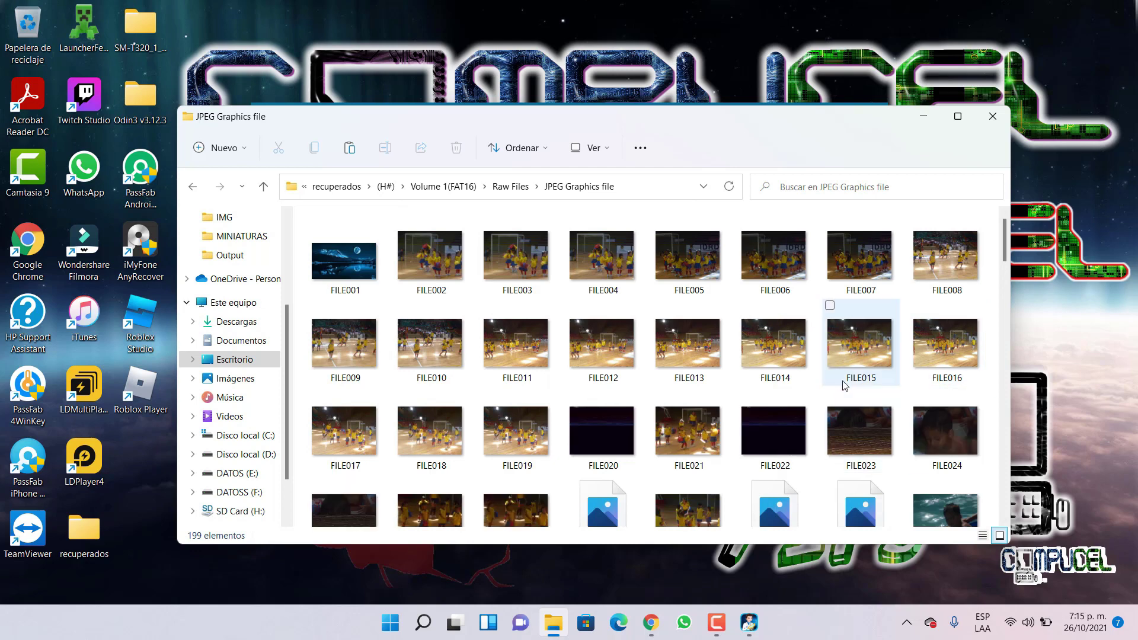
pyautogui.scroll(-5, 759, 343)
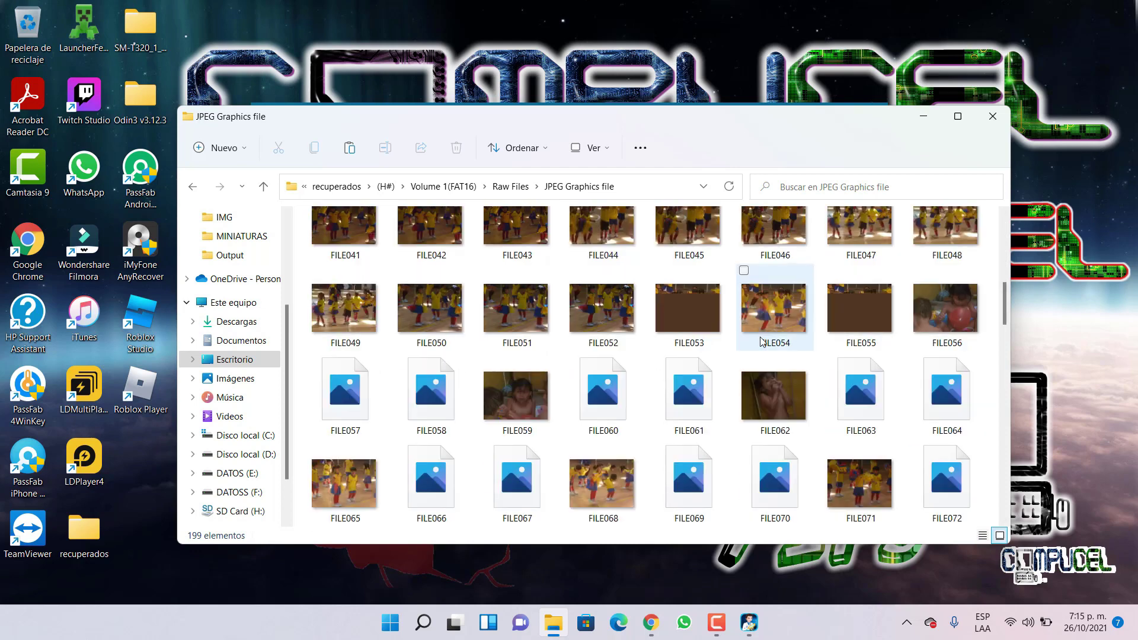
pyautogui.scroll(-4, 763, 342)
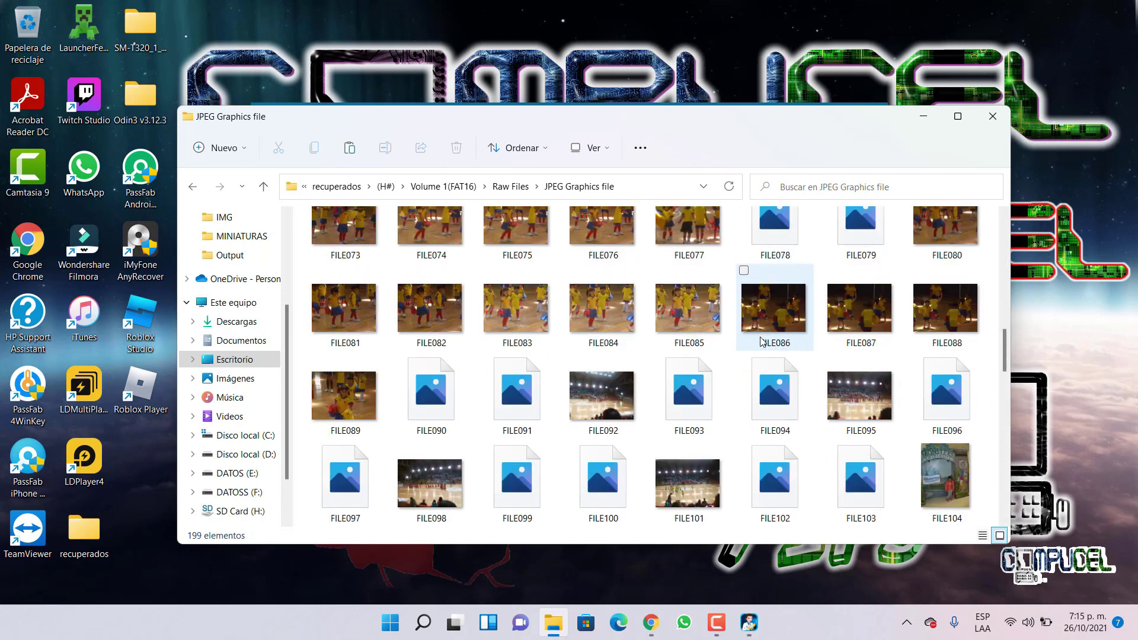
pyautogui.scroll(-4, 762, 341)
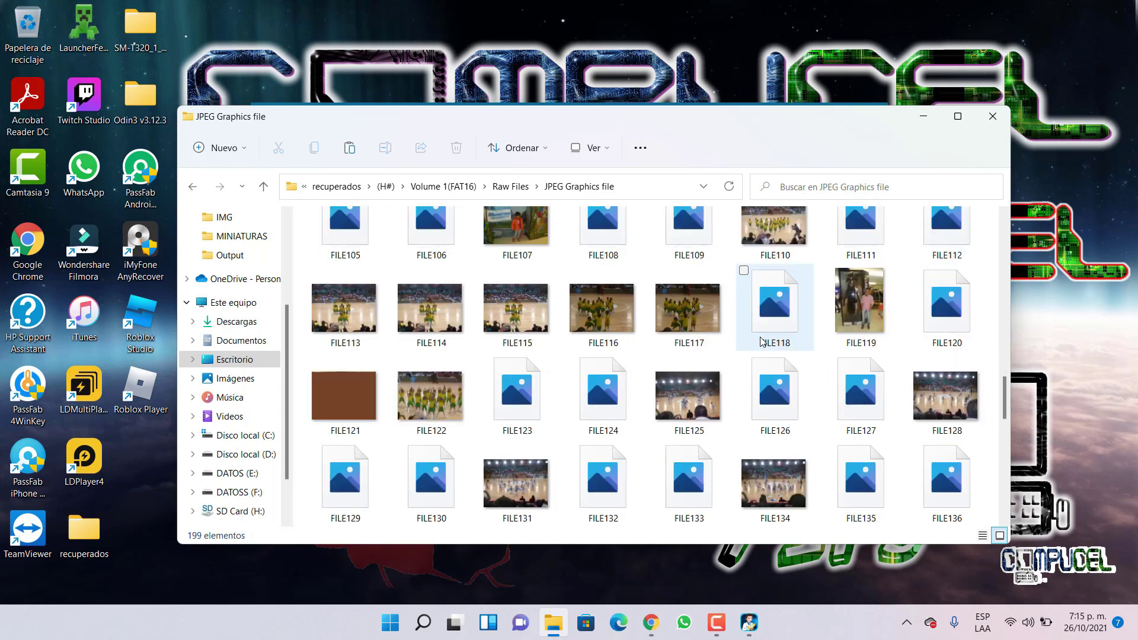
pyautogui.scroll(4, 723, 338)
# Step: Check the file properties of the recovered photo FILE084 and close its properties window
pyautogui.rightClick(619, 311)
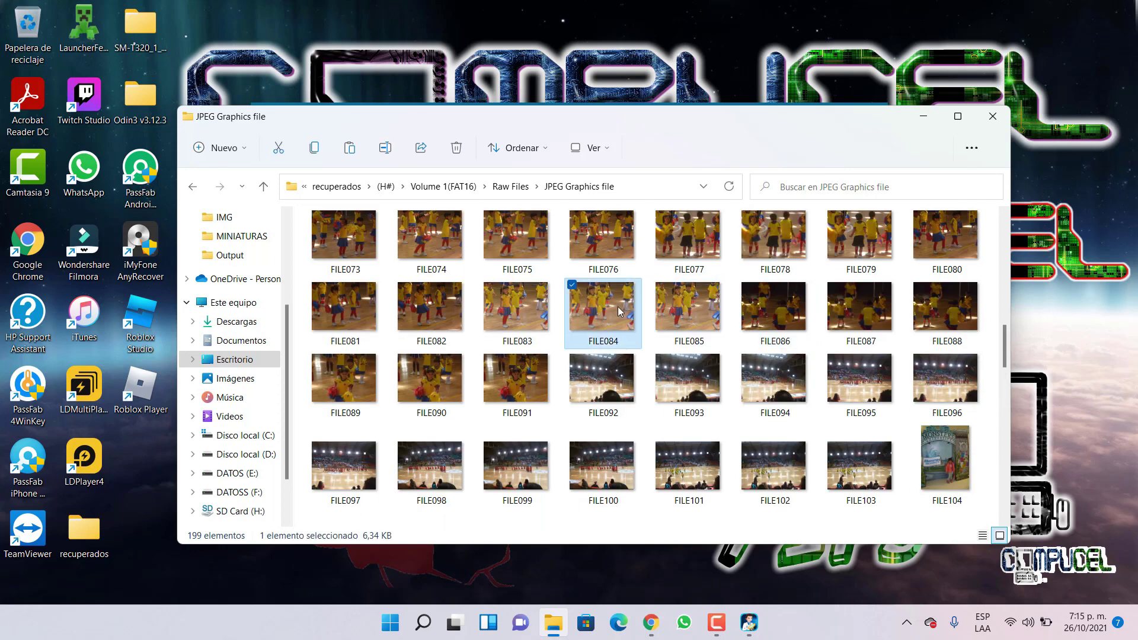
pyautogui.click(689, 583)
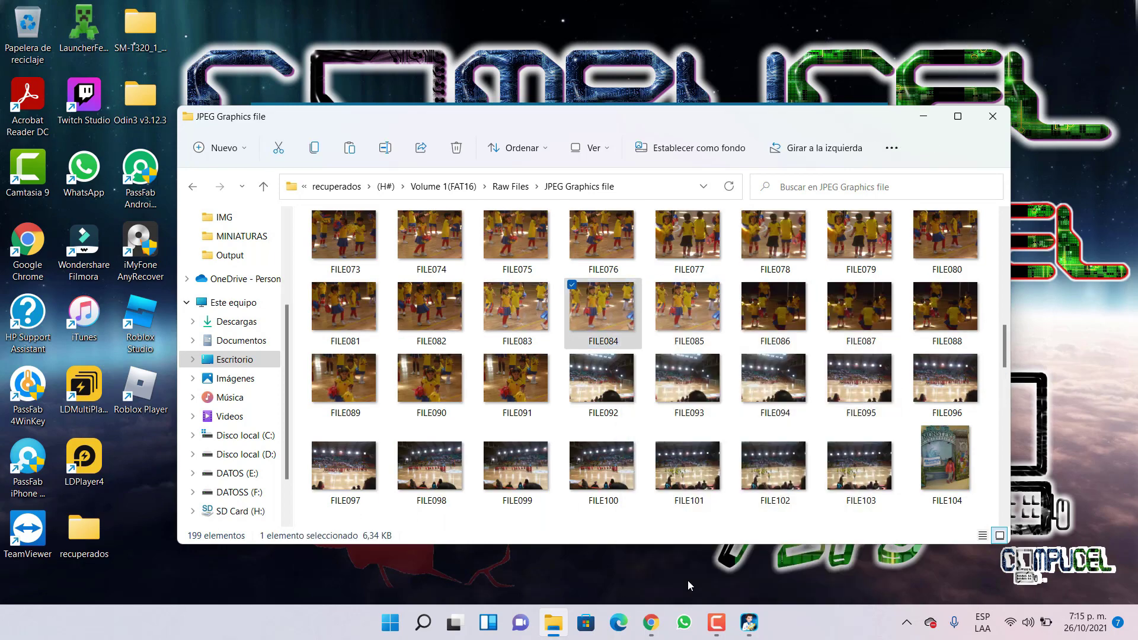
pyautogui.click(749, 569)
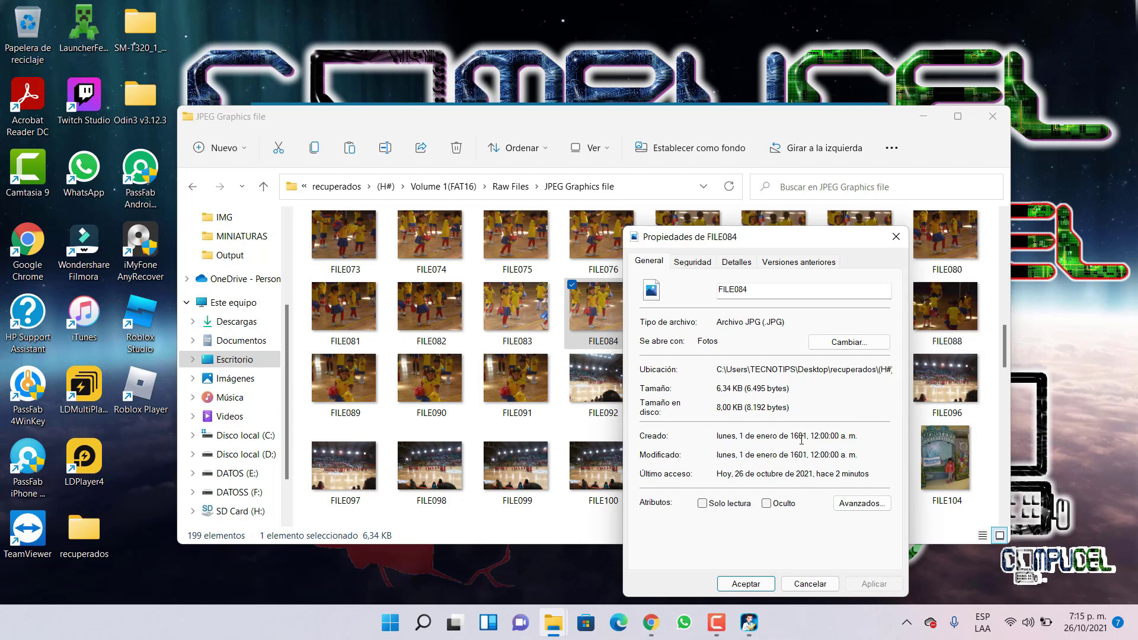
pyautogui.click(897, 237)
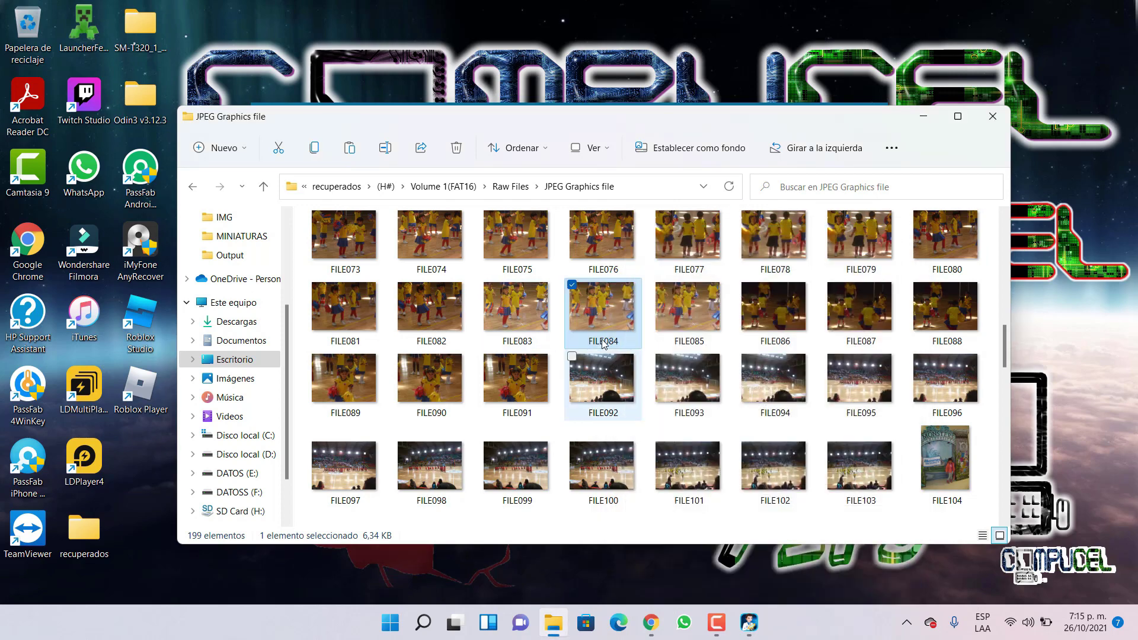
# Step: Deselect FILE084, look through the remaining recovered photos and go back to the Raw Files folder
pyautogui.click(572, 285)
pyautogui.scroll(-2, 750, 363)
pyautogui.scroll(-10, 750, 363)
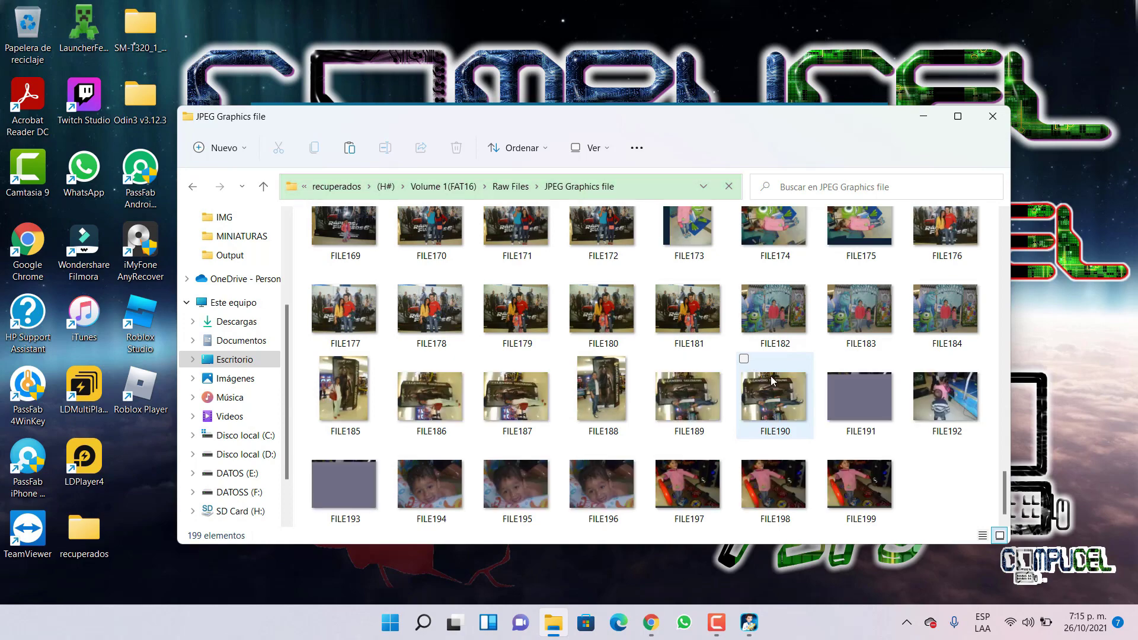
pyautogui.scroll(20, 769, 444)
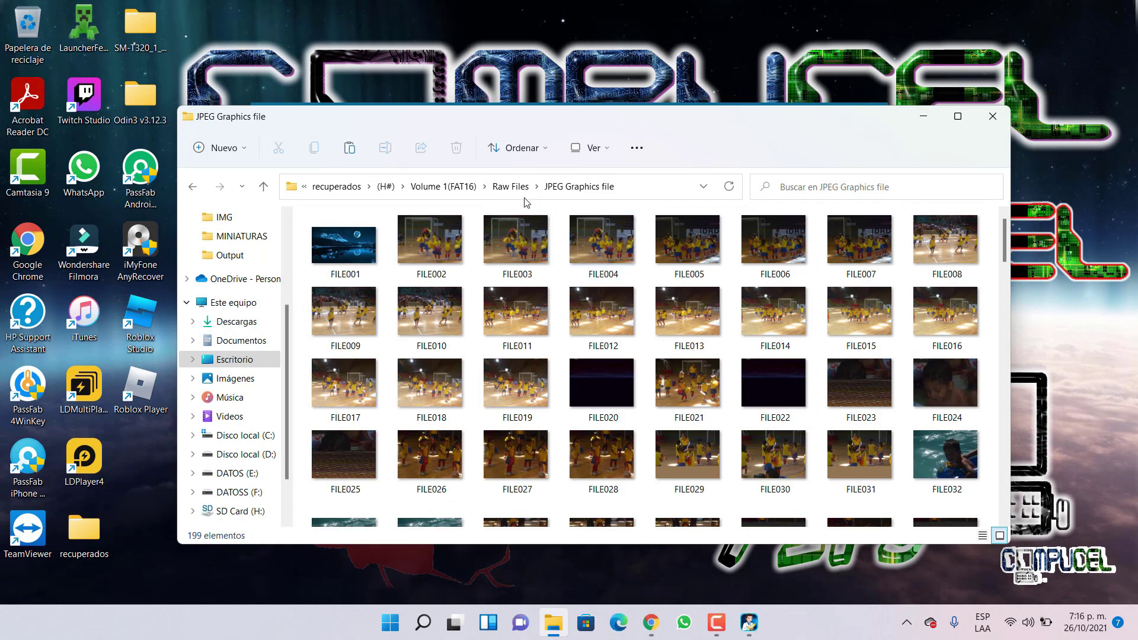
pyautogui.click(510, 189)
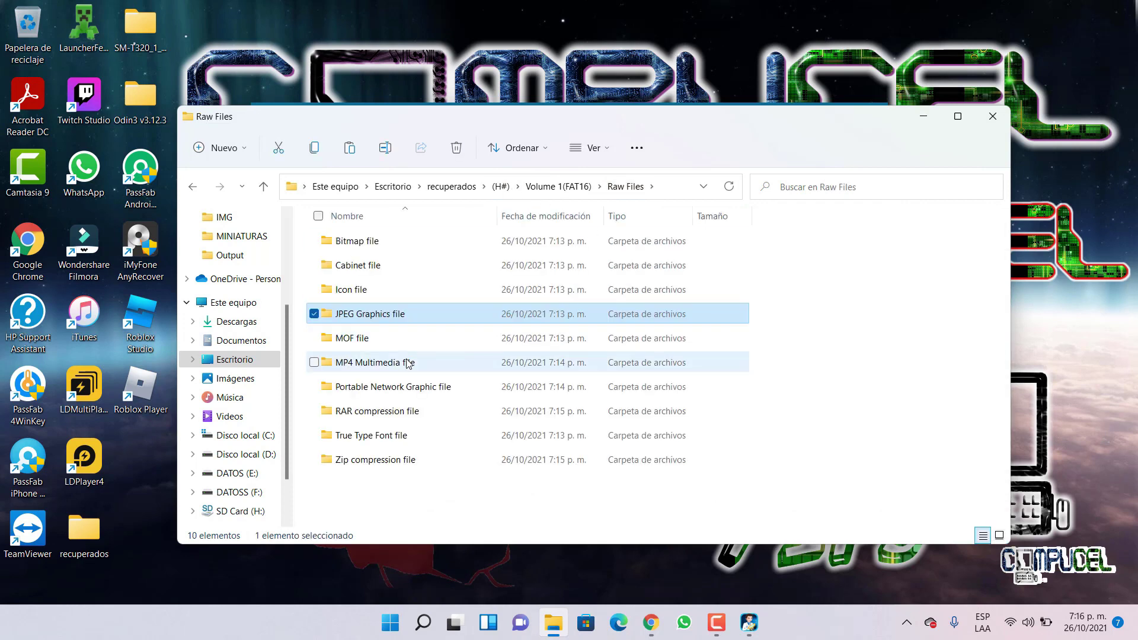
# Step: View the recovered videos in the MP4 Multimedia file folder, go back to Raw Files and close the file window
pyautogui.doubleClick(378, 368)
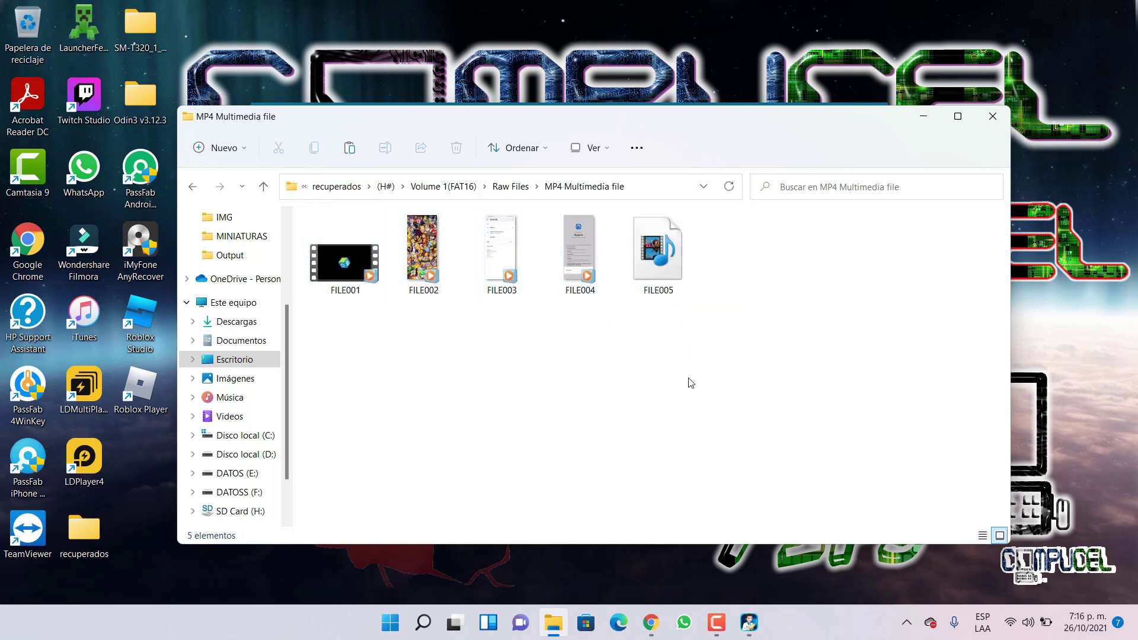
pyautogui.click(510, 186)
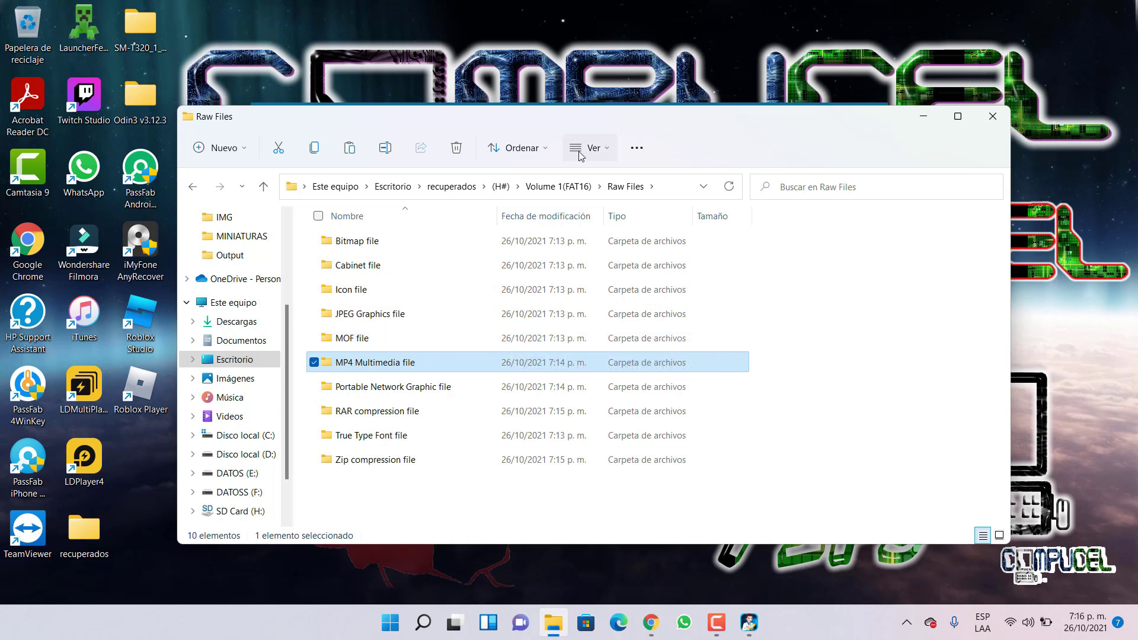
pyautogui.moveTo(440, 273)
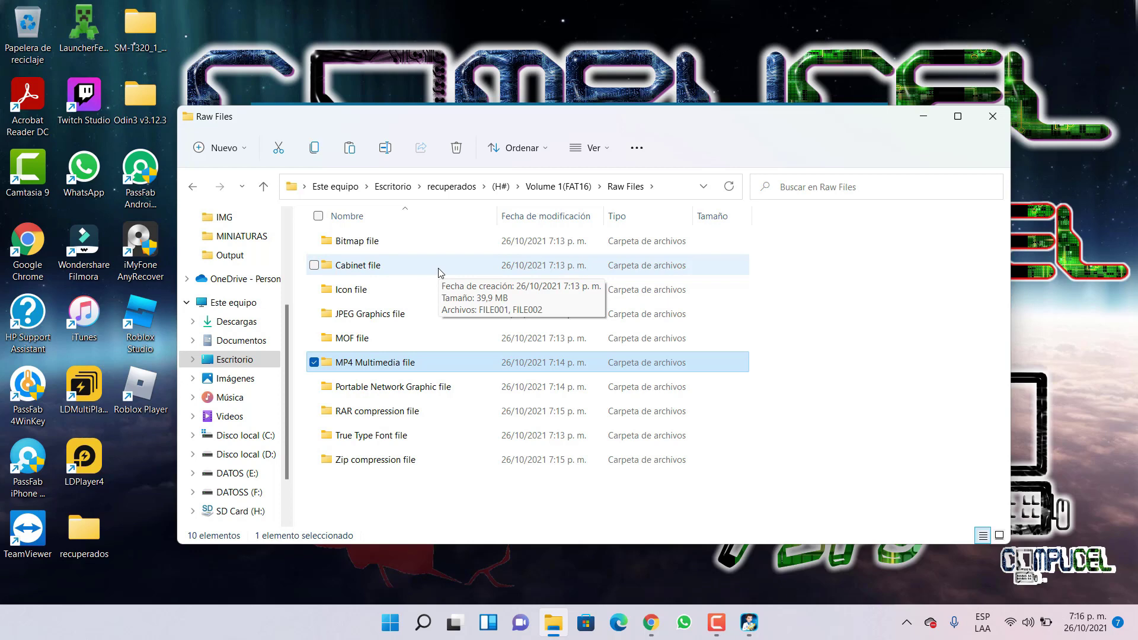
pyautogui.click(981, 125)
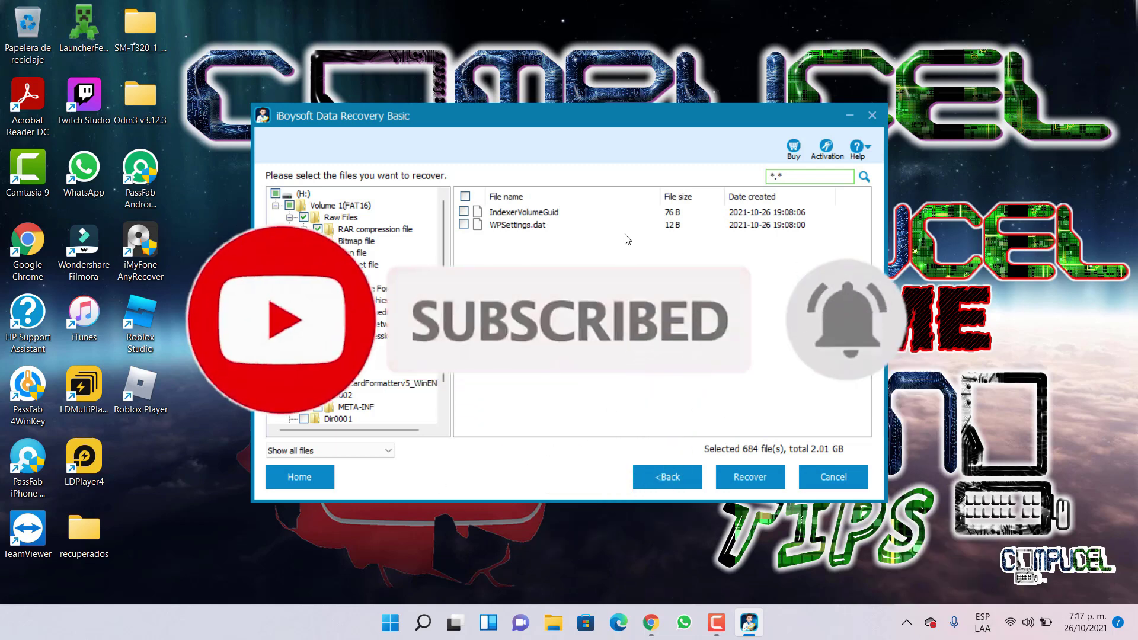
# Step: Leave the drive H: scan results and cancel the drive selection to return to the recovery program's main screen
pyautogui.click(669, 479)
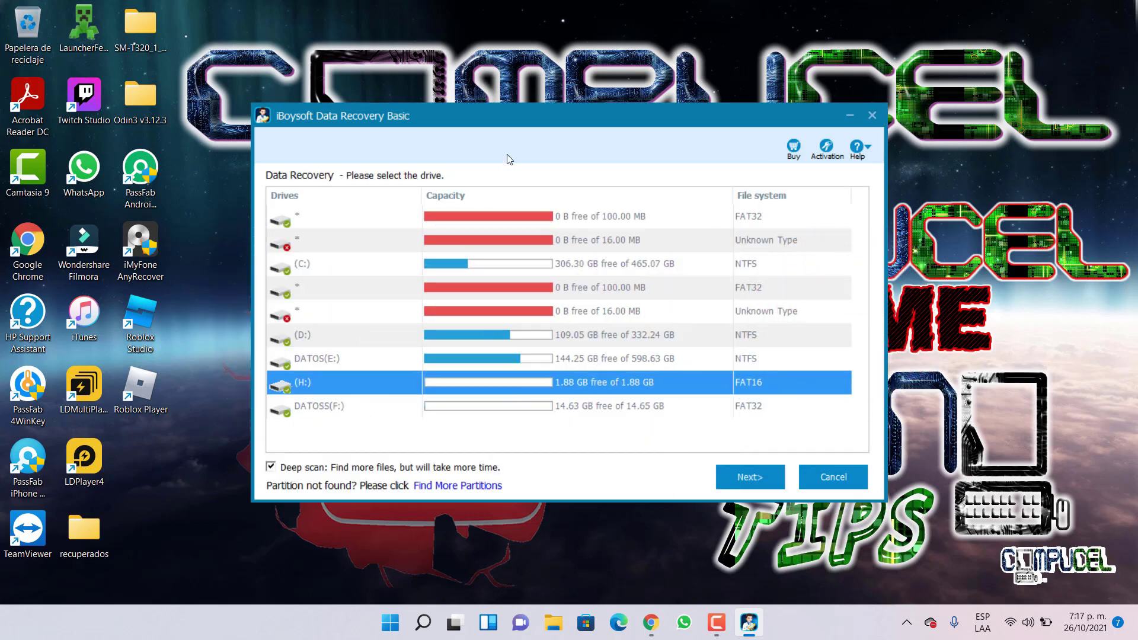
pyautogui.click(832, 477)
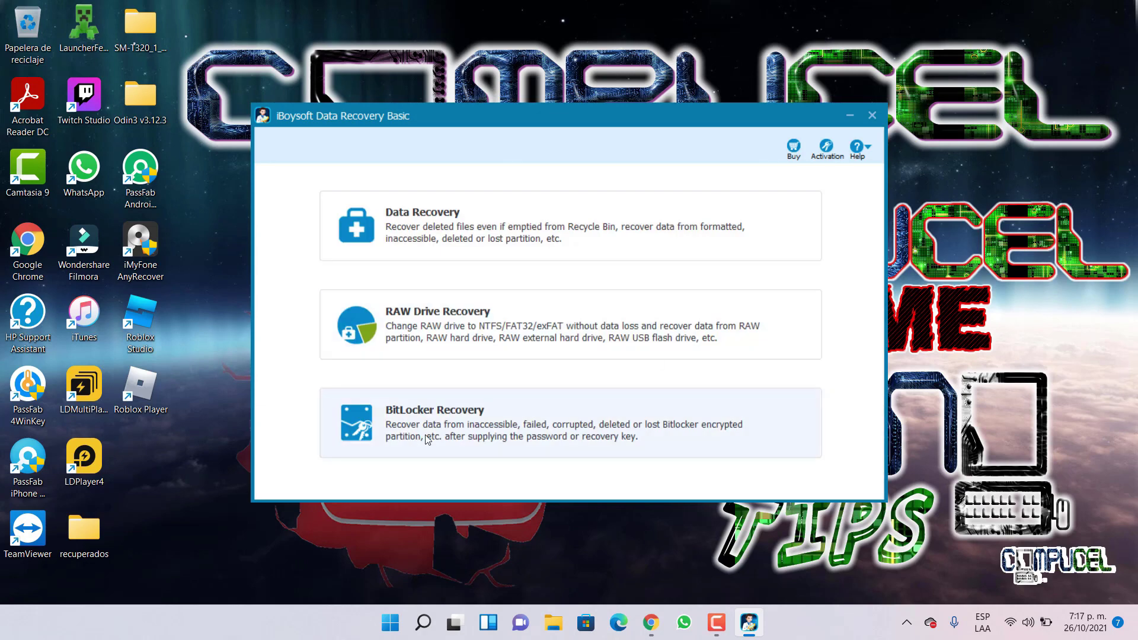